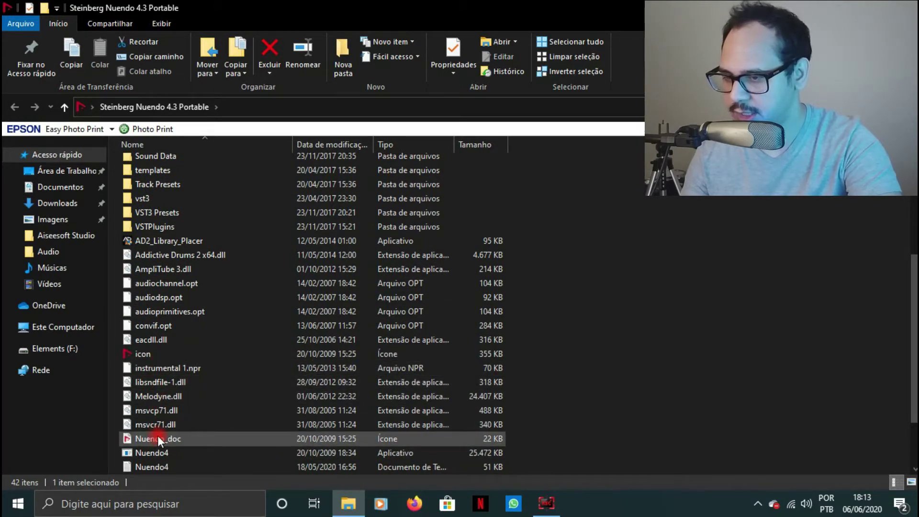
Step: Launch the Nuendo4 application from the Steinberg Nuendo 4.3 Portable folder
left_click(157, 454)
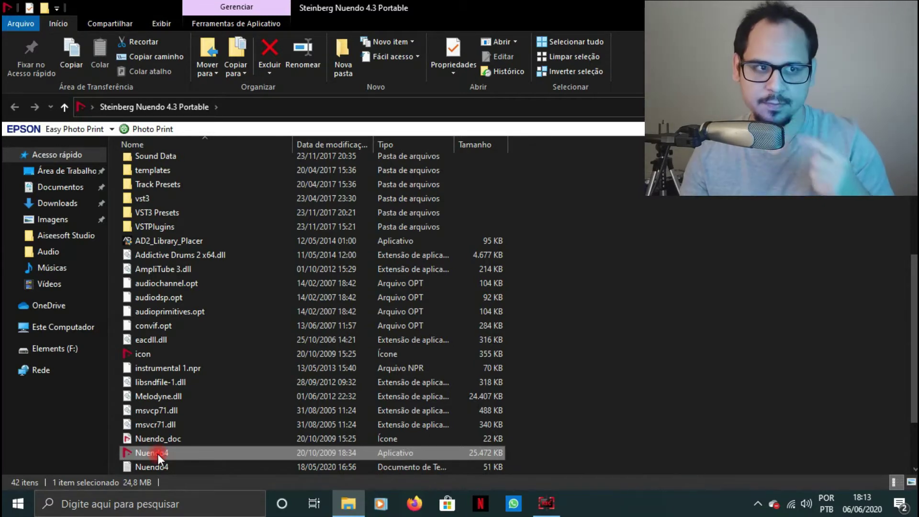
double_click(158, 454)
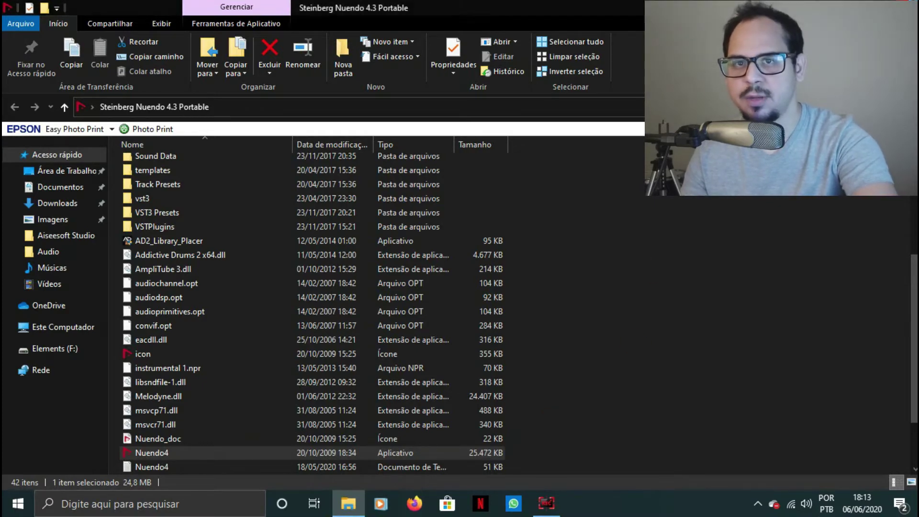
Step: Show the desktop and delete the OBS Studio shortcut from it
key("super+d")
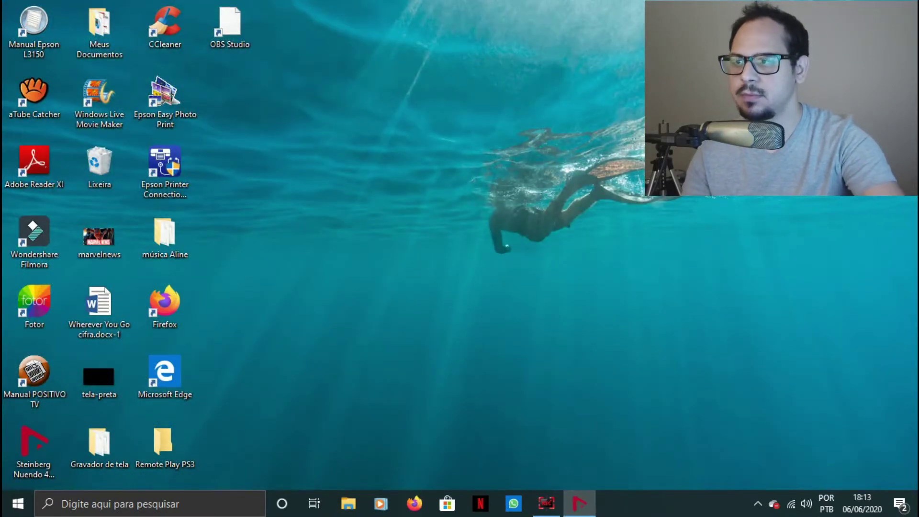
left_click(222, 27)
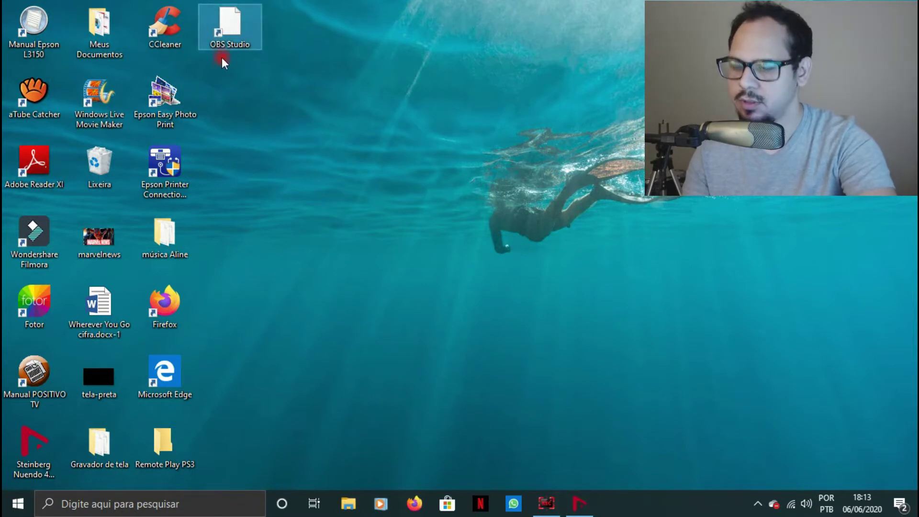
key("Delete")
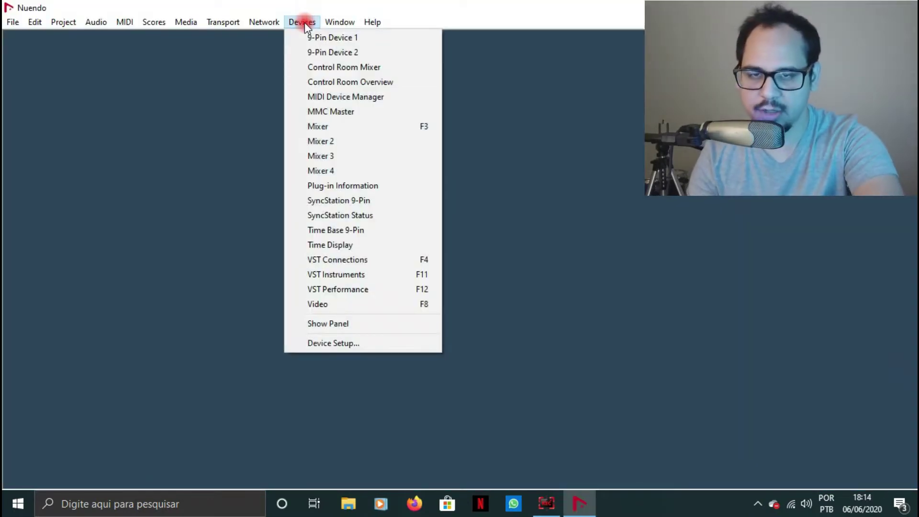
left_click(326, 345)
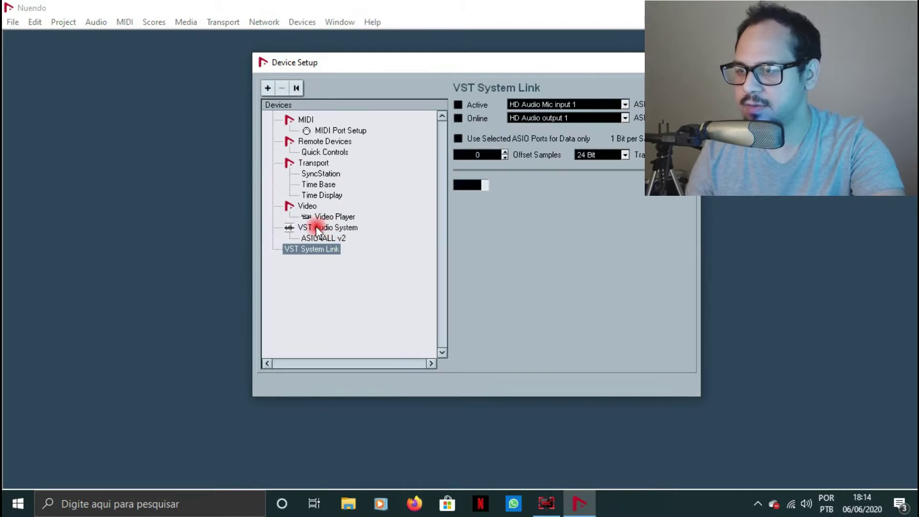
left_click(344, 229)
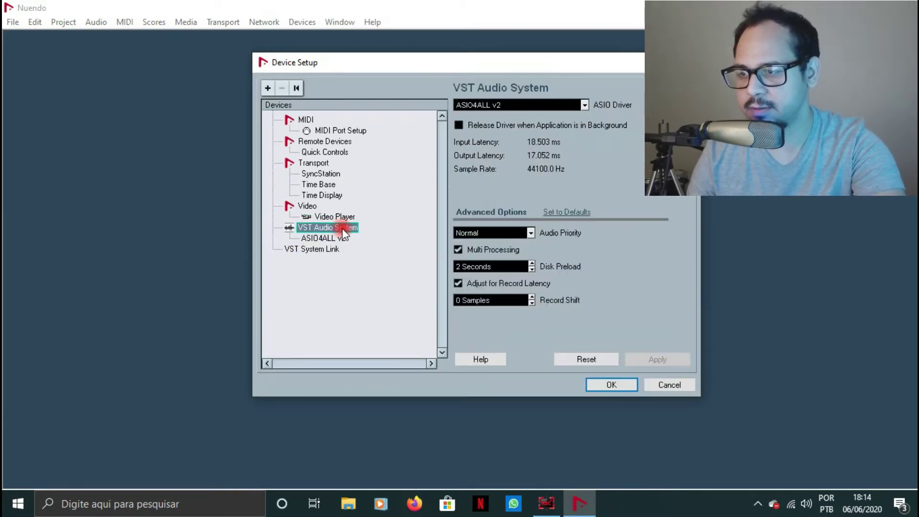
left_click(546, 106)
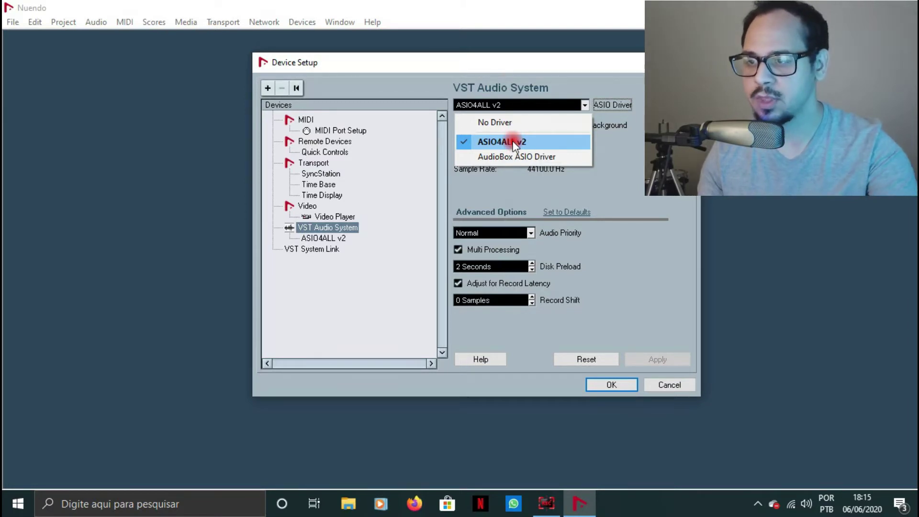
left_click(612, 385)
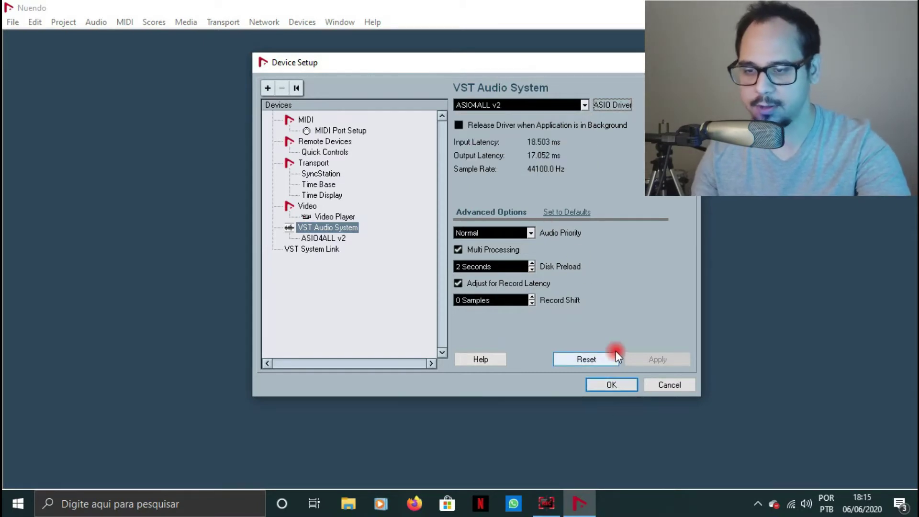
left_click(616, 383)
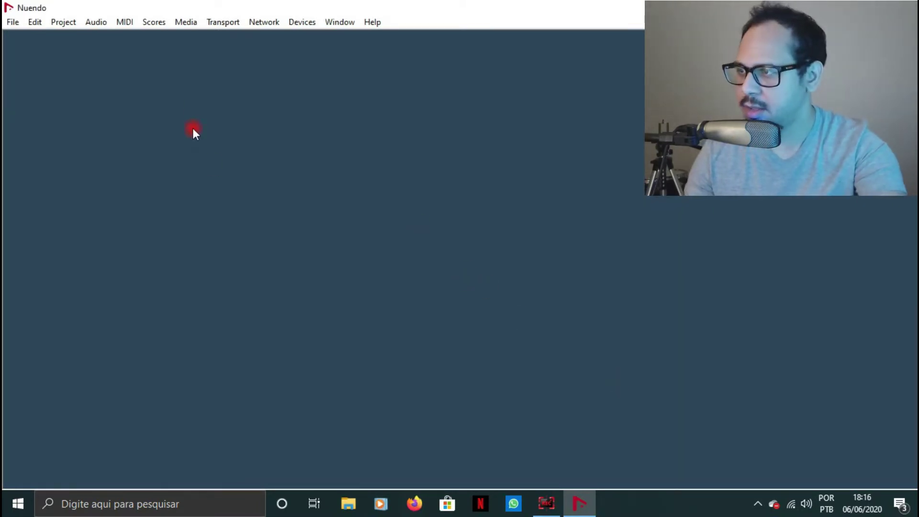
Step: Open the existing project "música do Shrek.npr" from the Audio folder
left_click(11, 22)
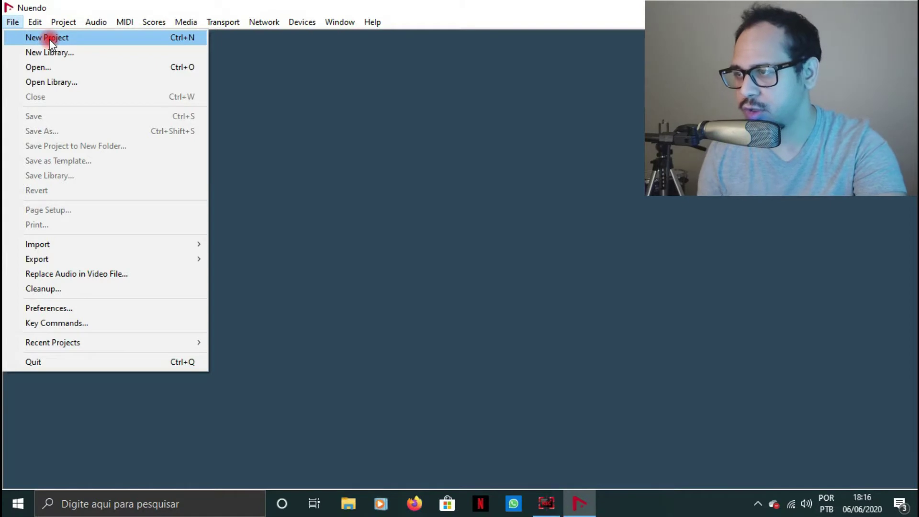
left_click(44, 68)
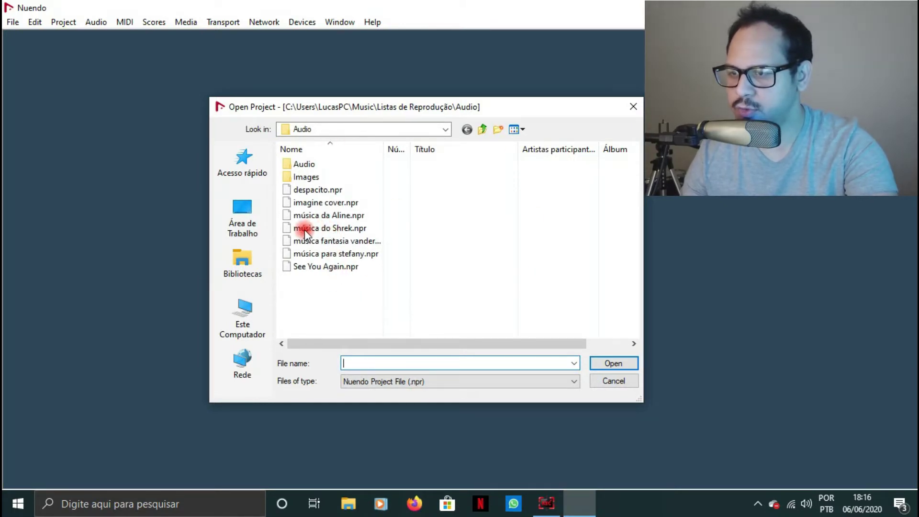
left_click(331, 230)
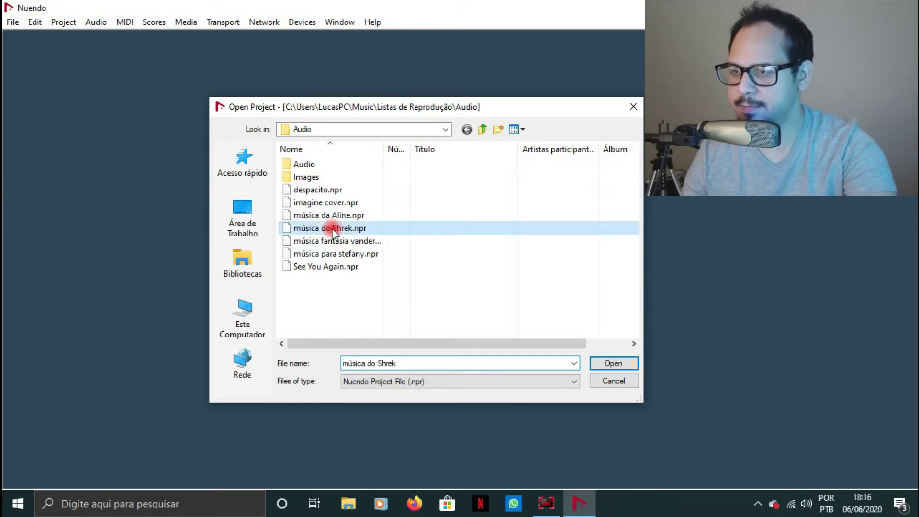
left_click(605, 364)
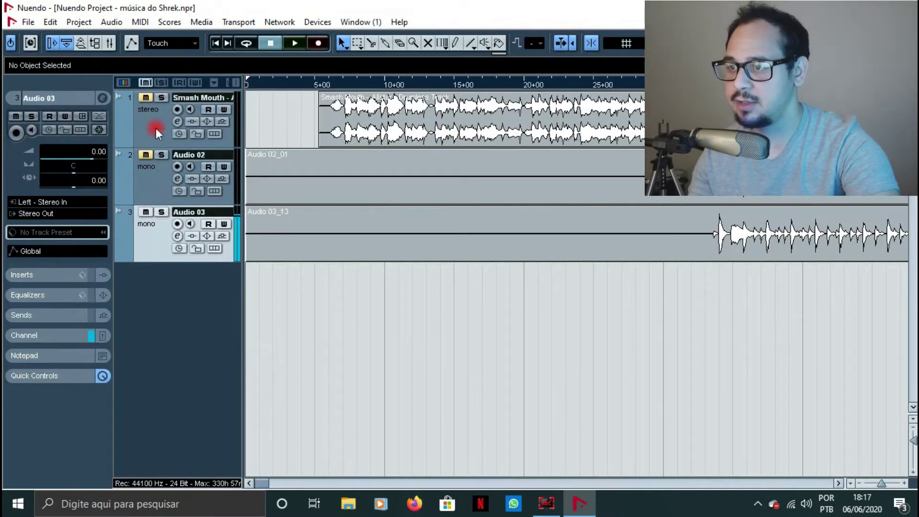
Step: Unmute the Audio 02 and Smash Mouth tracks and play the project briefly from just before 5+00
left_click(146, 154)
left_click(146, 97)
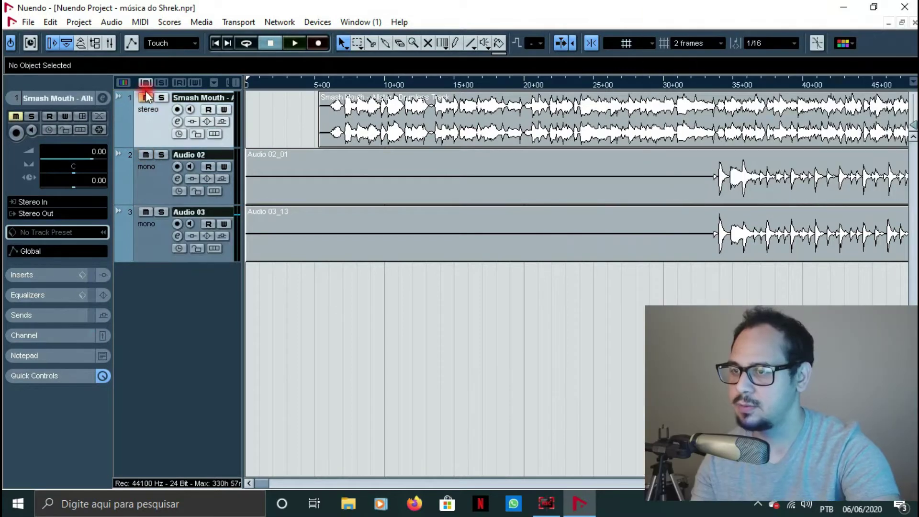
double_click(303, 82)
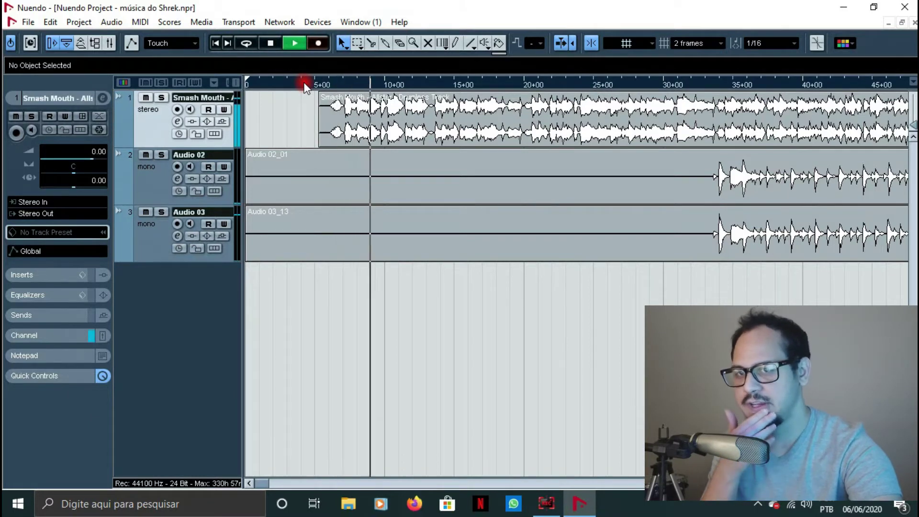
key("space")
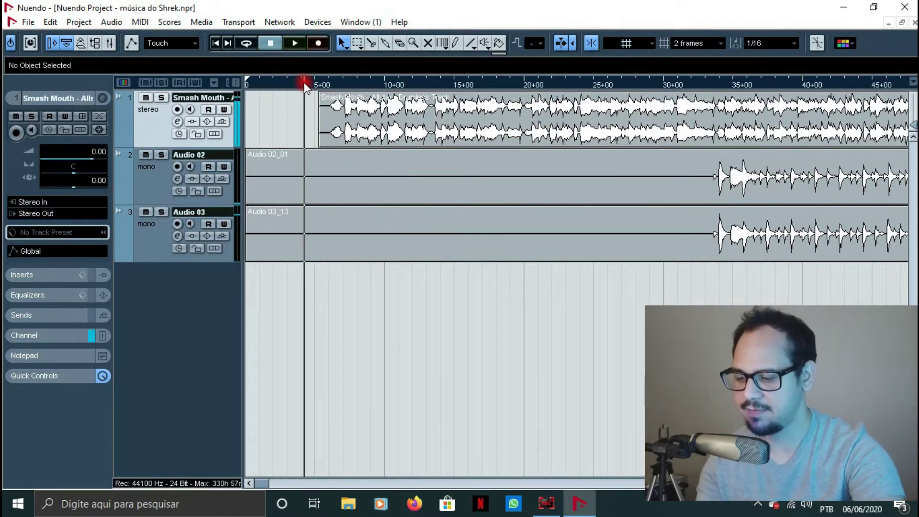
Step: Lower the stereo output channel's fader in the mixer, then restore the project window to full size
key("F3")
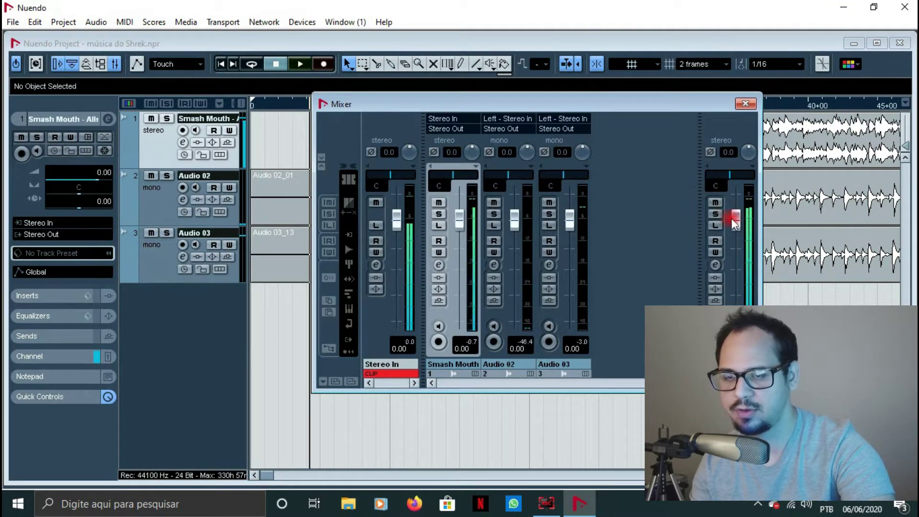
mouse_move(737, 266)
left_mouse_down()
mouse_move(738, 281)
mouse_move(737, 270)
left_mouse_up()
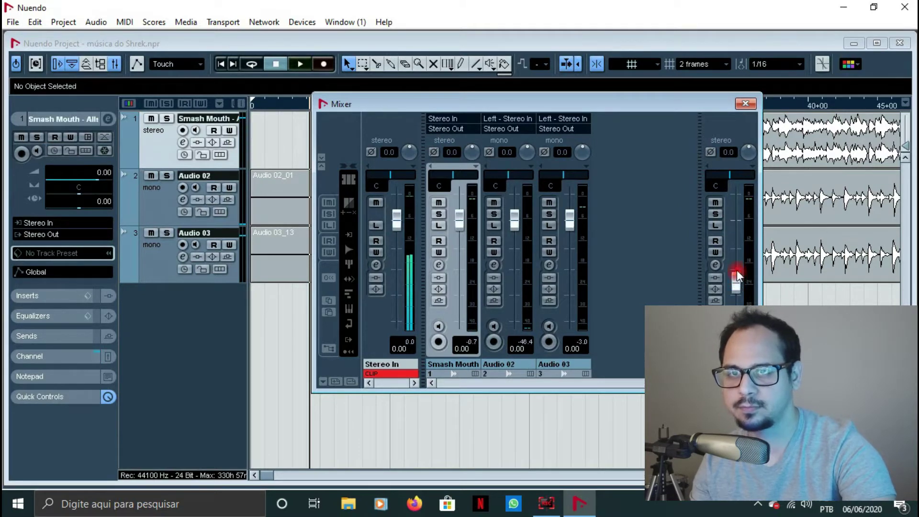
left_click(743, 103)
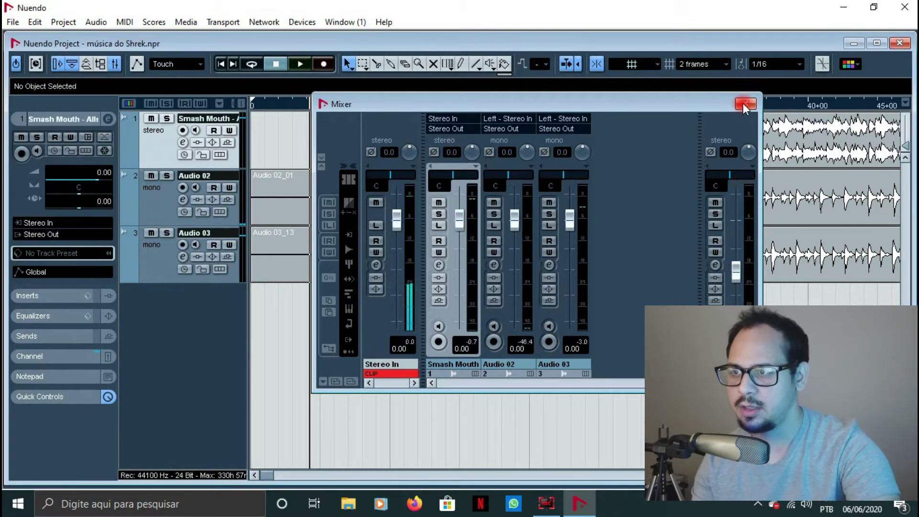
left_click(875, 42)
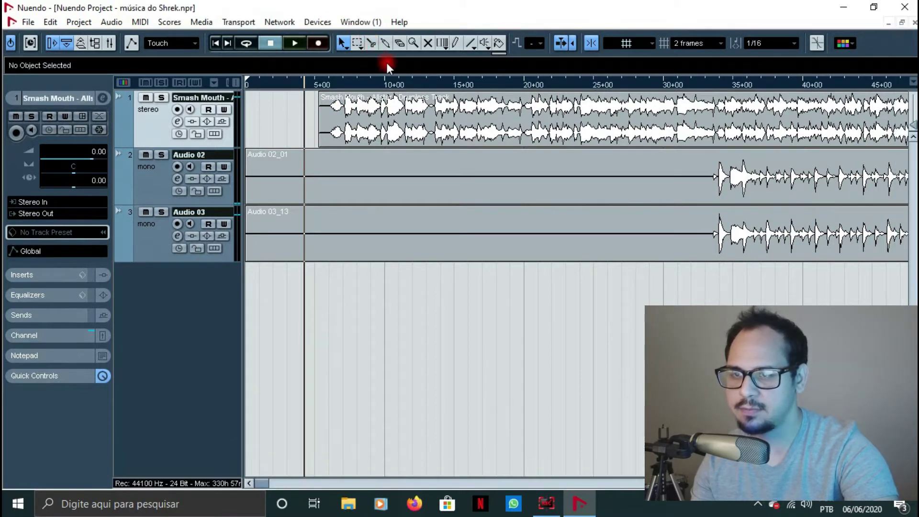
Step: Split the Audio 02 and Audio 03 events together at 32+12, just before their waveforms begin
key("3")
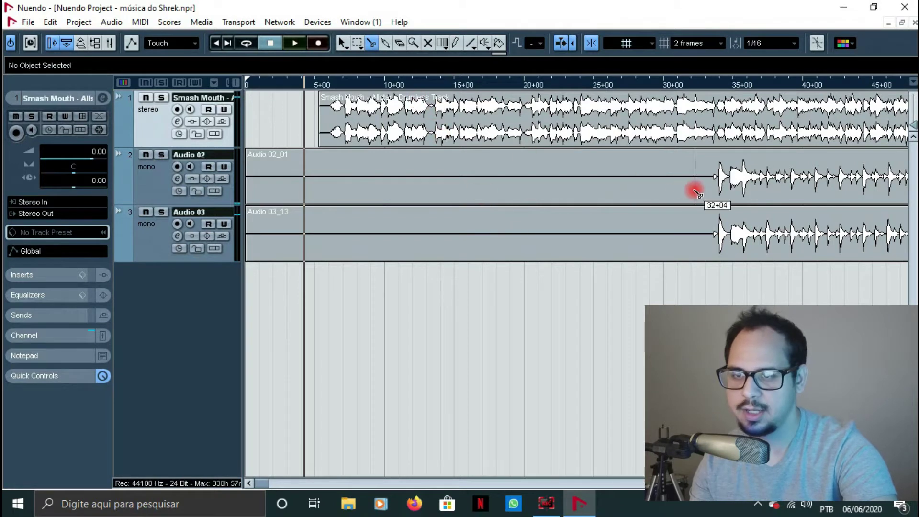
left_click(341, 45)
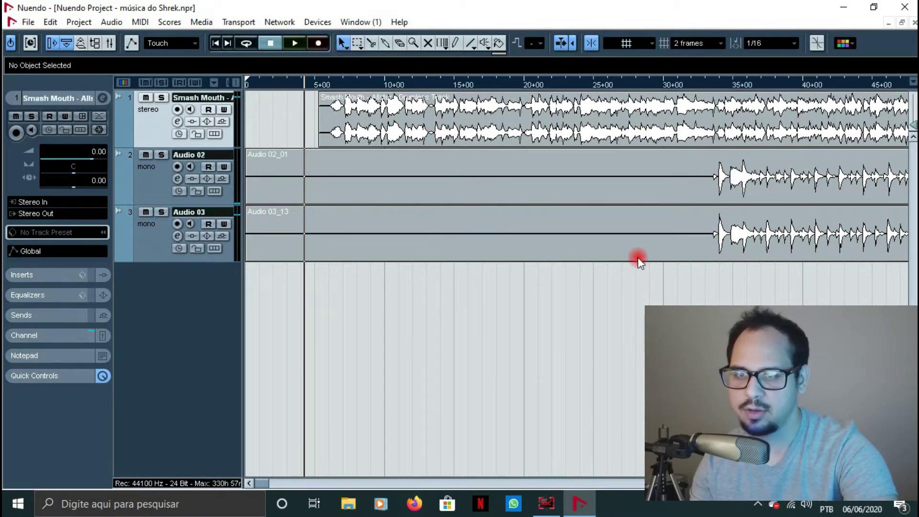
left_click(637, 180)
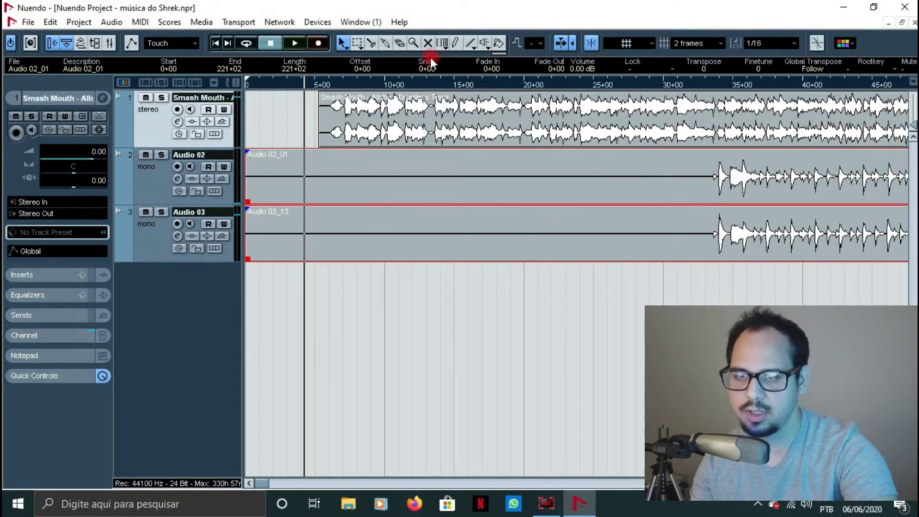
left_click(371, 43)
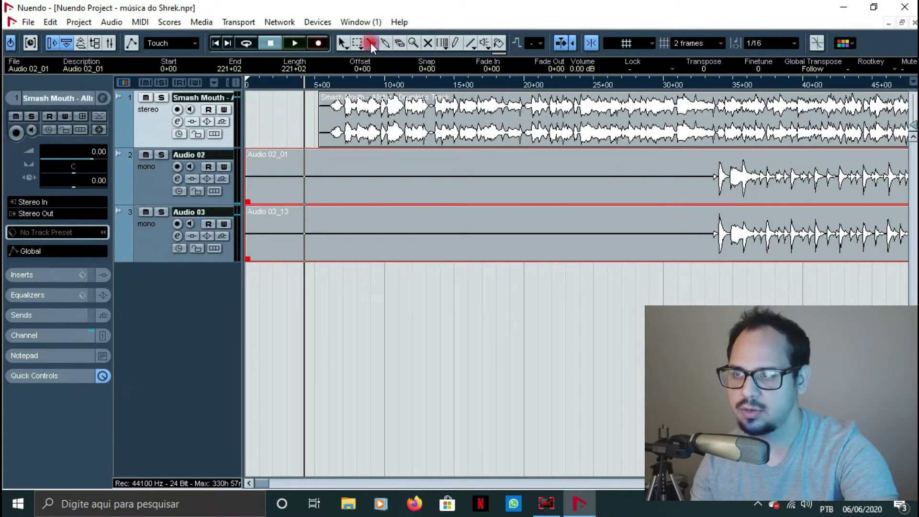
left_click(703, 216)
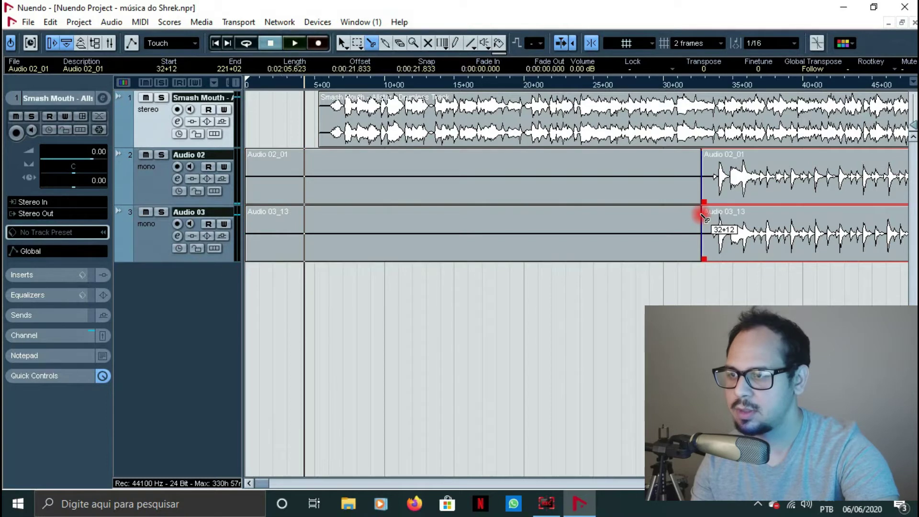
Step: Delete the silent opening sections before 32+12 on the Audio 02 and Audio 03 tracks
left_click(343, 43)
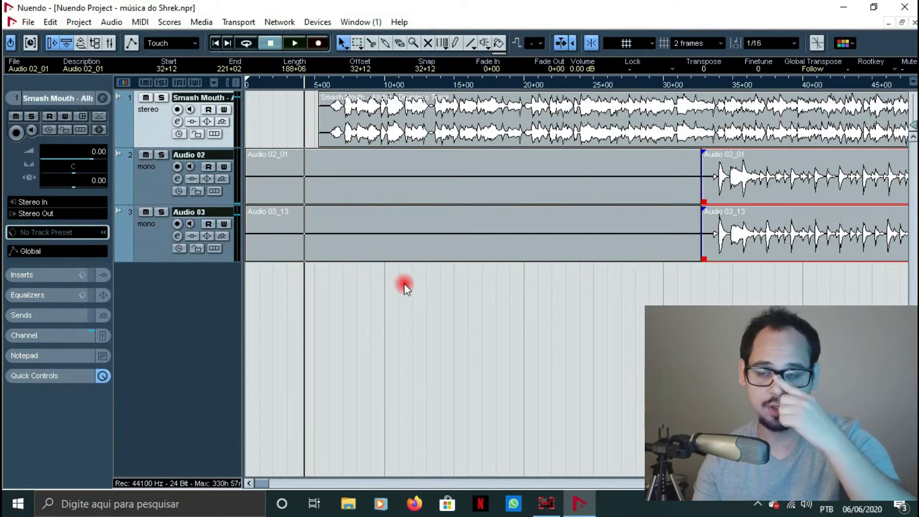
left_click(404, 174)
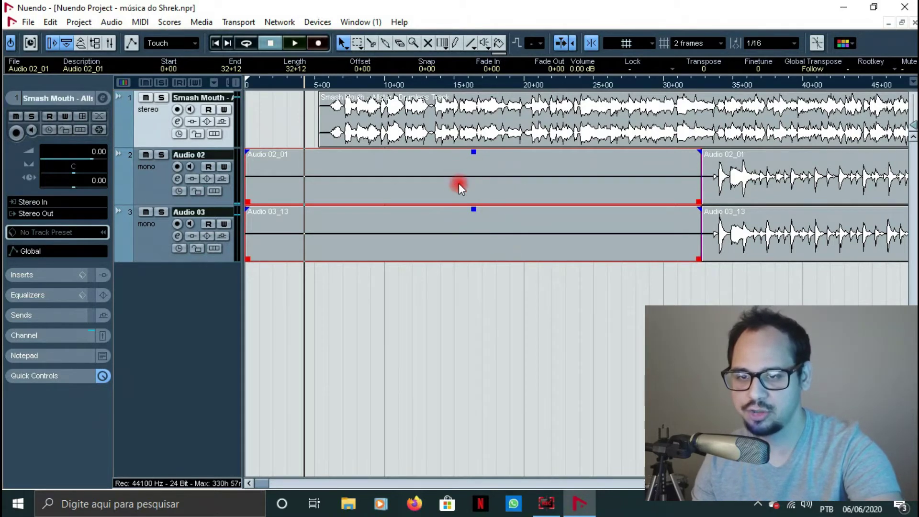
key("Delete")
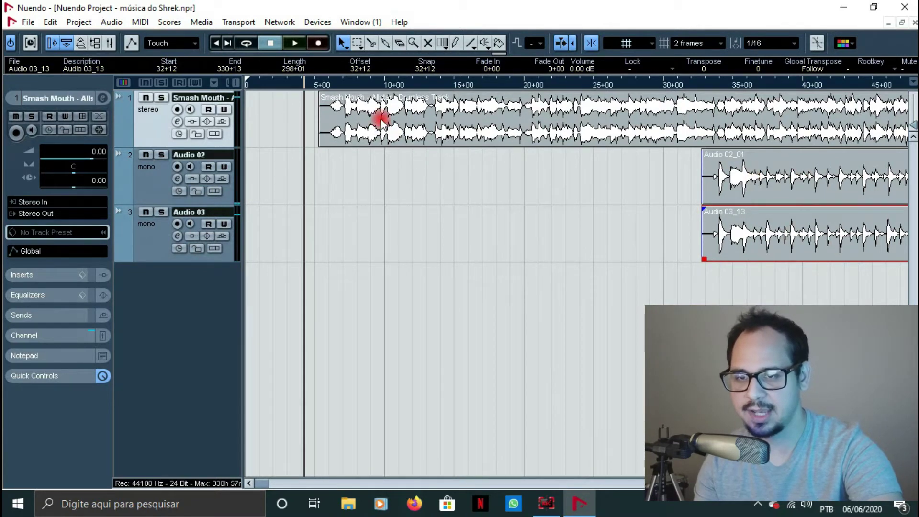
Step: Mute the Audio 03 track and play the project from about 31+00
left_click(147, 213)
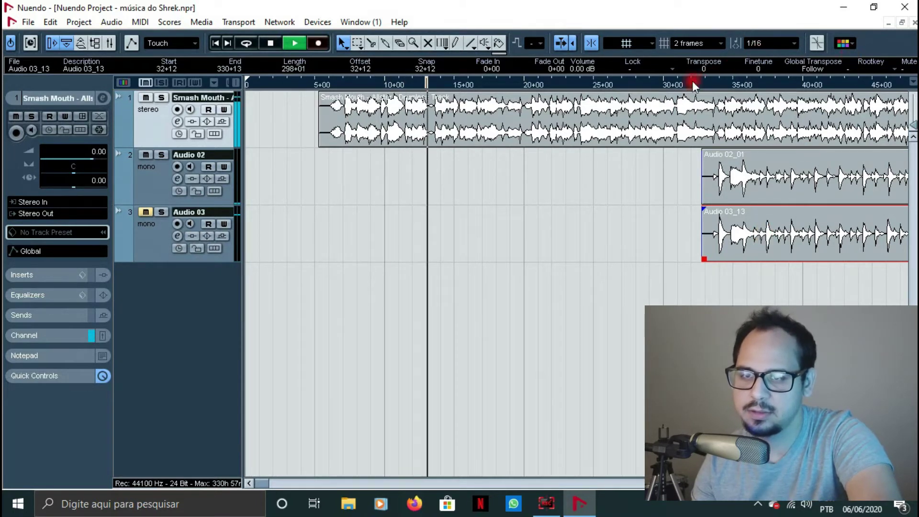
left_click(678, 83)
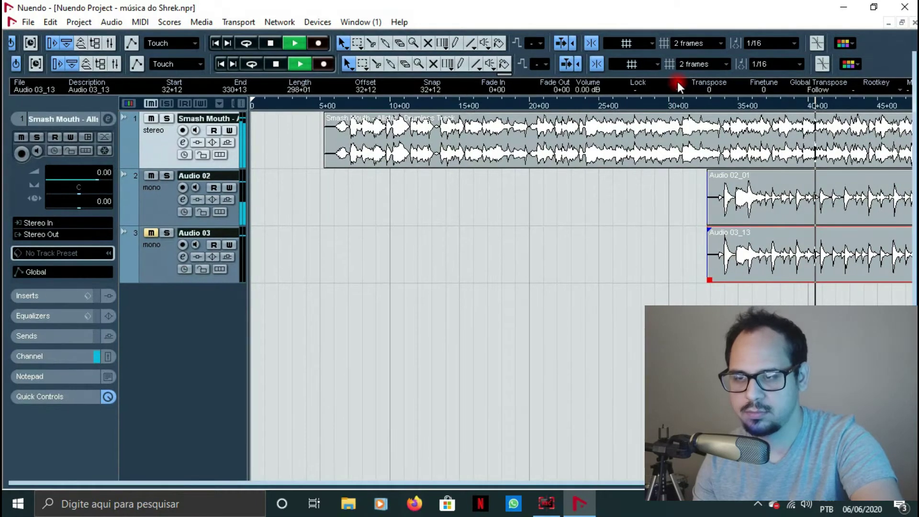
Step: Raise the Audio 02 channel's volume in the mixer to 6.02 and close the mixer
key("F3")
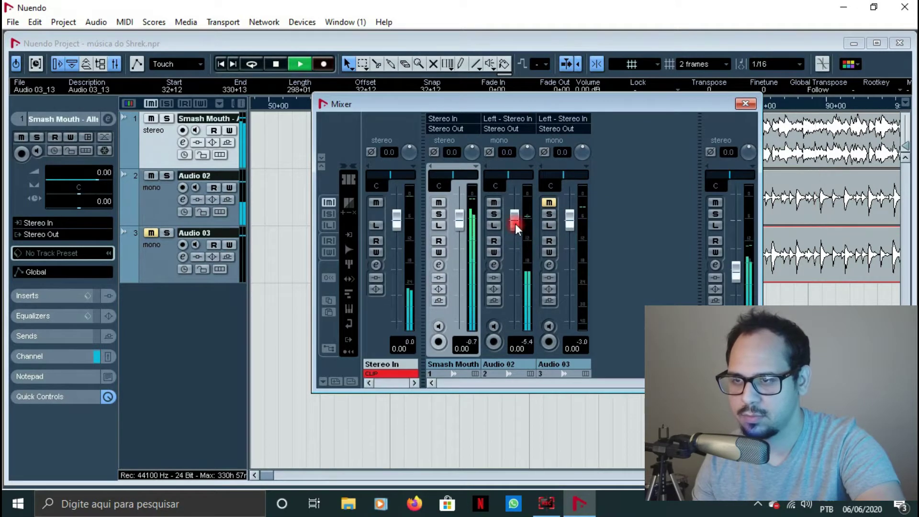
left_click_drag(517, 200, 516, 195)
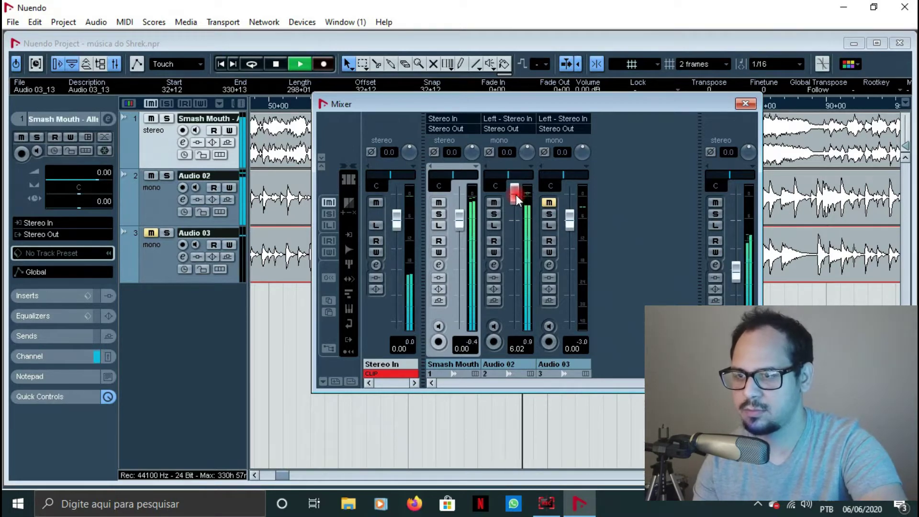
left_click(301, 185)
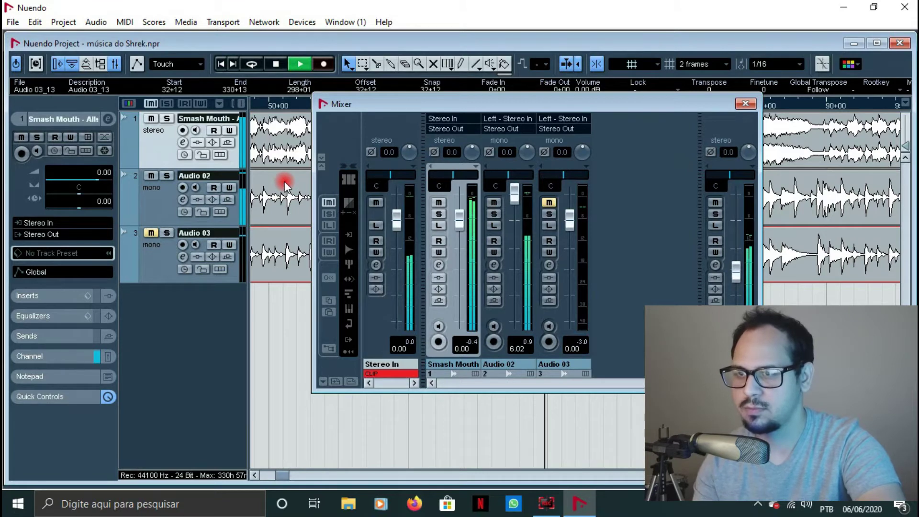
key("F3")
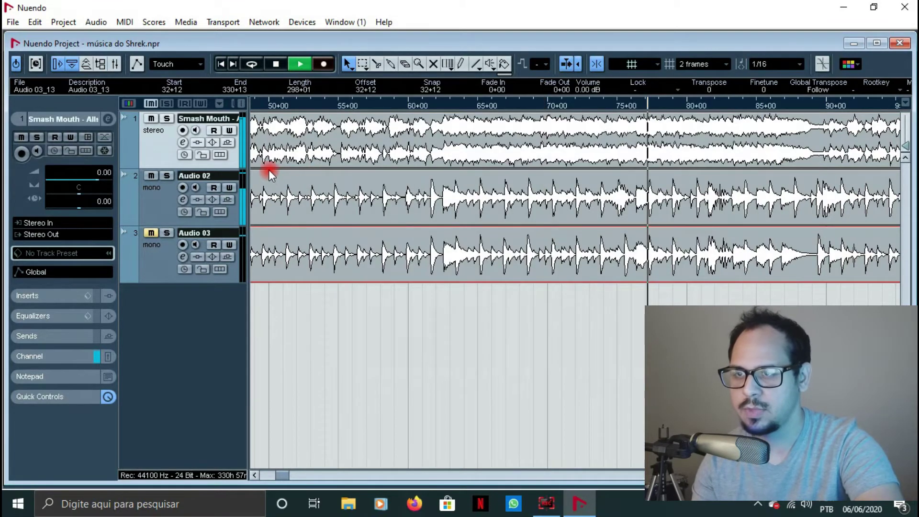
Step: Stop playback, solo the Smash Mouth track and play it from about 71+00
left_click(561, 108)
key("space")
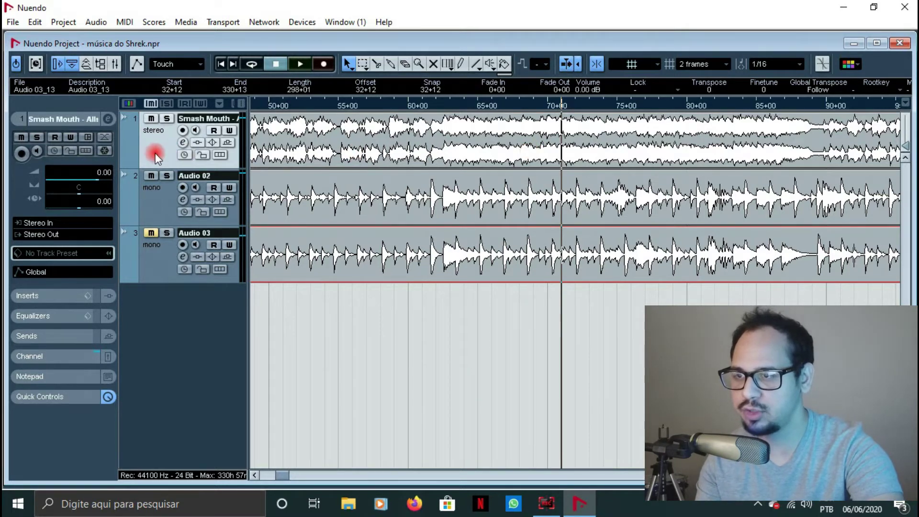
left_click(151, 118)
left_click(165, 118)
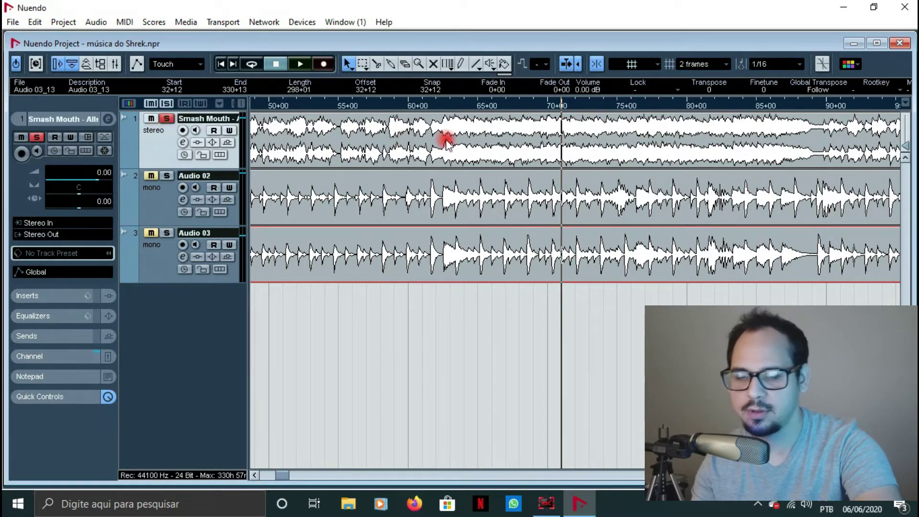
key("space")
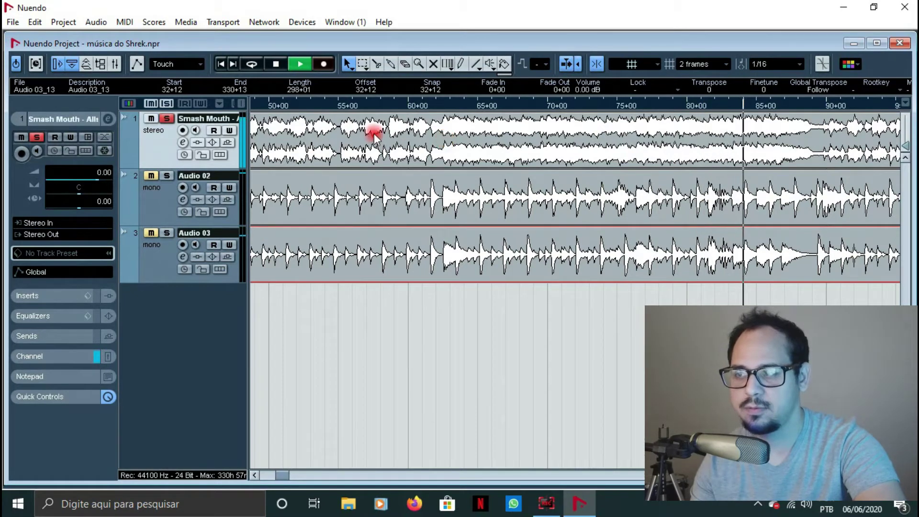
Step: Listen to the Audio 02 track in solo, stop playback and switch the solo from Audio 02 to Audio 03
left_click(161, 175)
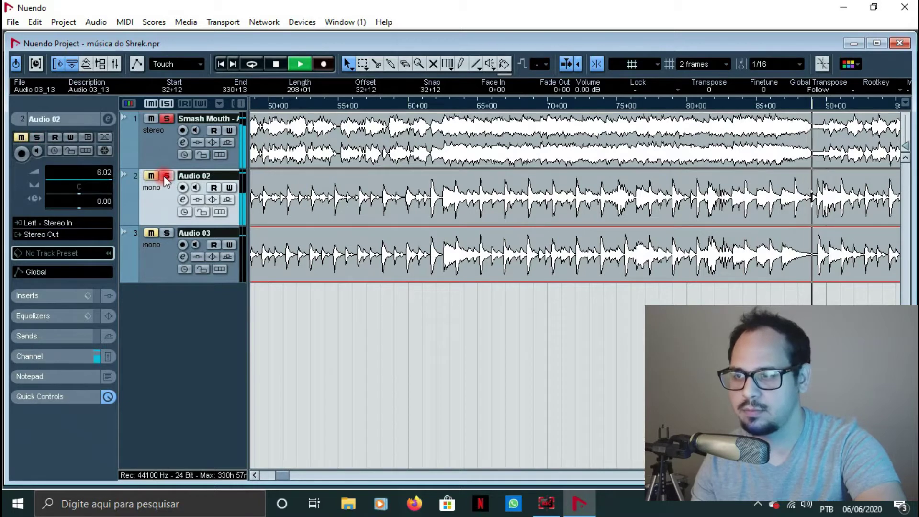
left_click(167, 176)
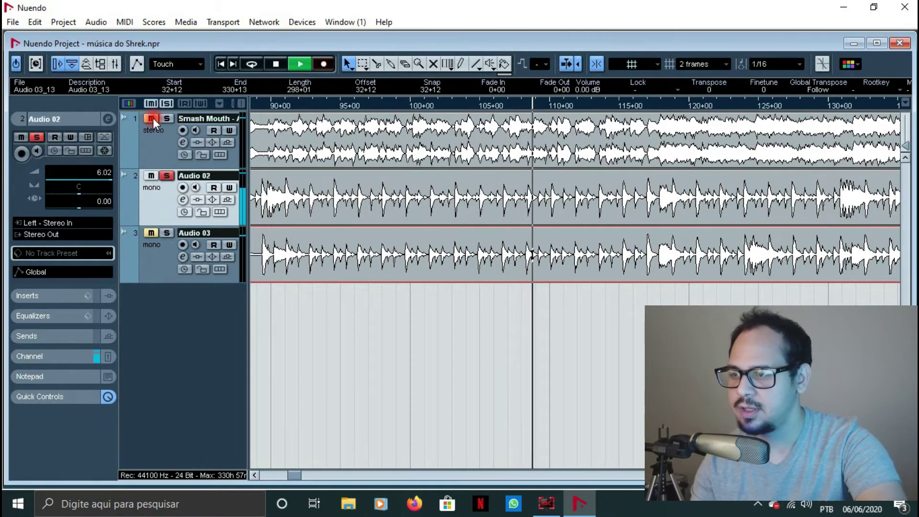
key("space")
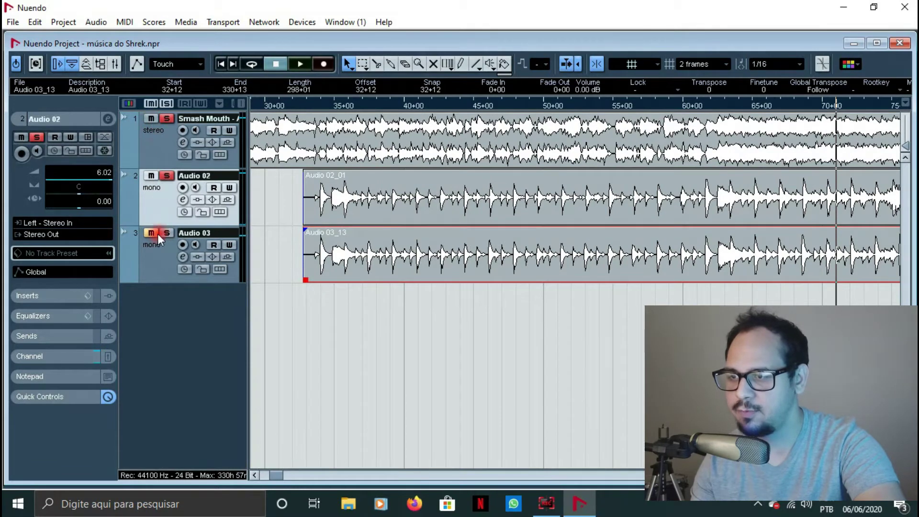
left_click(166, 180)
Step: Delete the Audio 02_01 event and remove the emptied Audio 02 track from the project
right_click(338, 200)
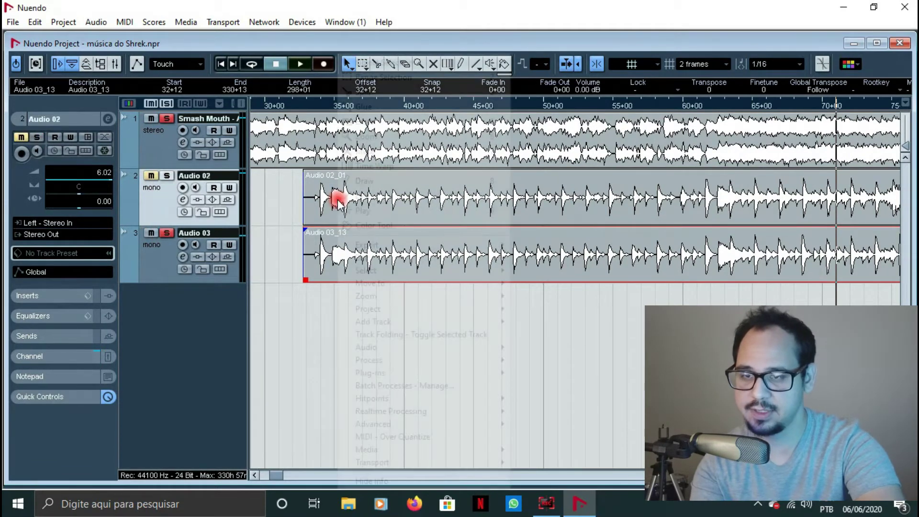
left_click(323, 200)
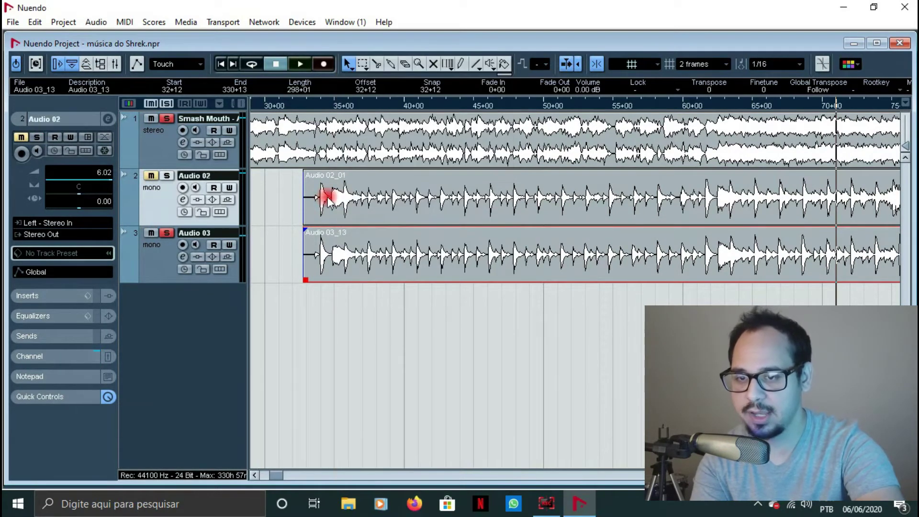
left_click(328, 198)
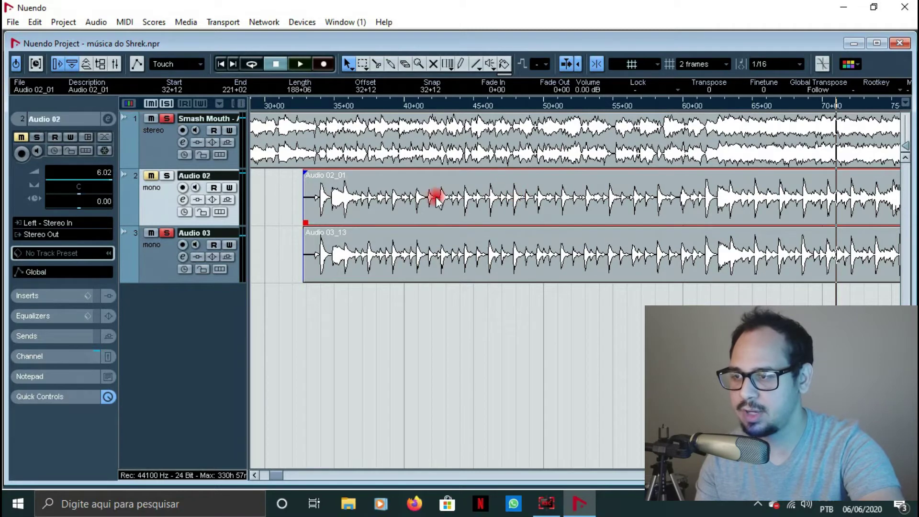
key("Delete")
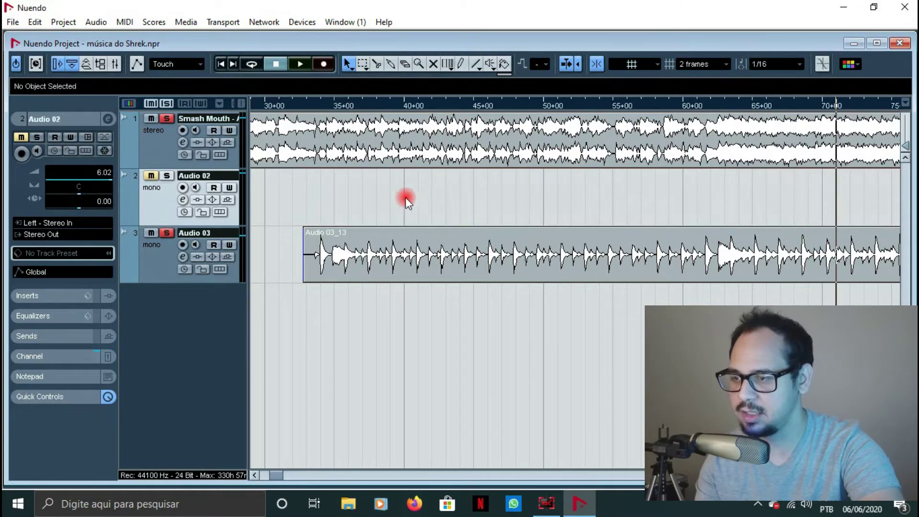
right_click(156, 196)
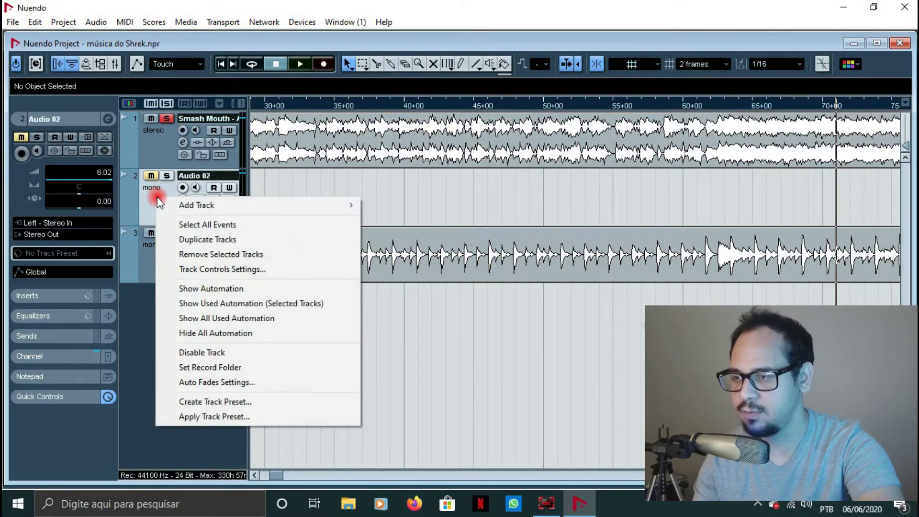
left_click(194, 254)
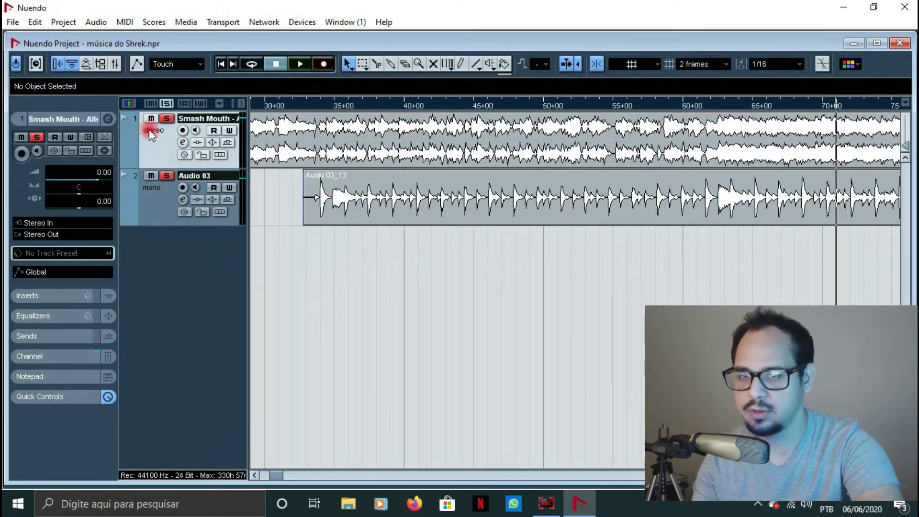
Step: Turn off solo on the Smash Mouth and Audio 03 tracks and start playback
left_click(167, 176)
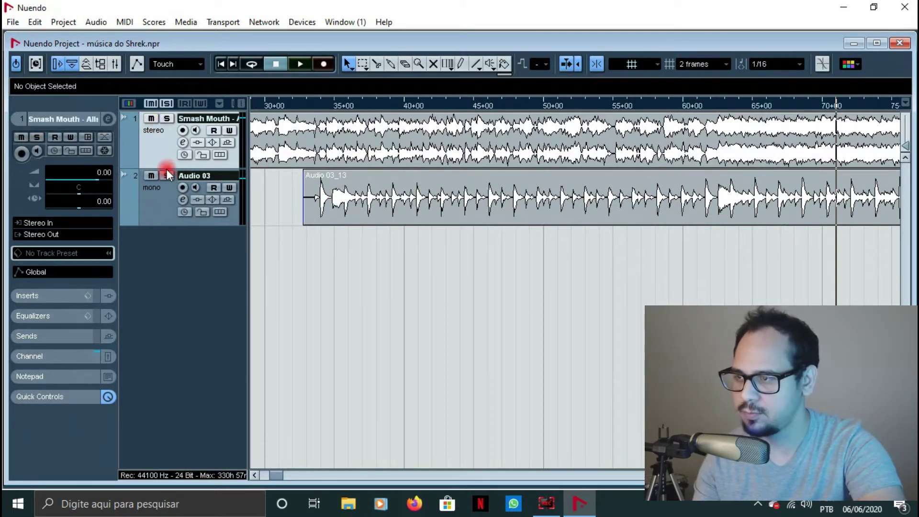
left_click(300, 64)
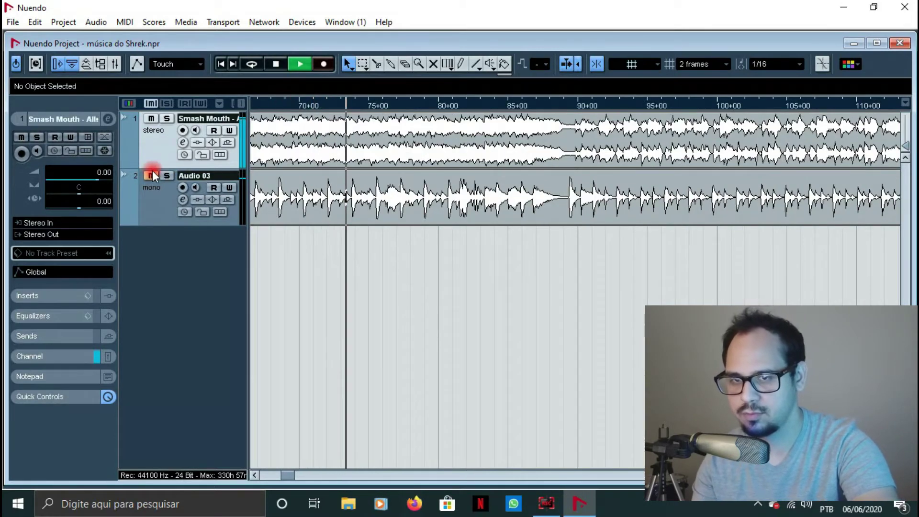
Step: Adjust the Audio 03 channel's volume to -4.10 and vary the master output level in the mixer during playback
left_click(181, 201)
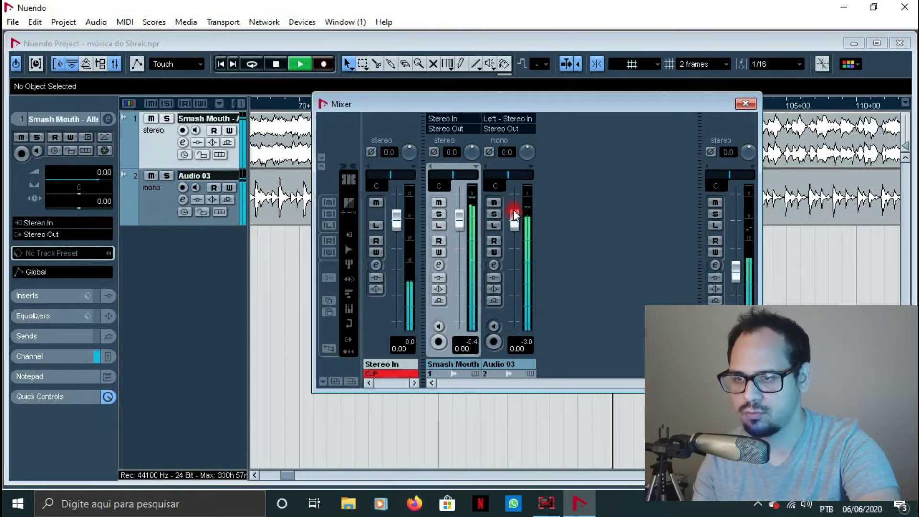
scroll(513, 208, "up", 5)
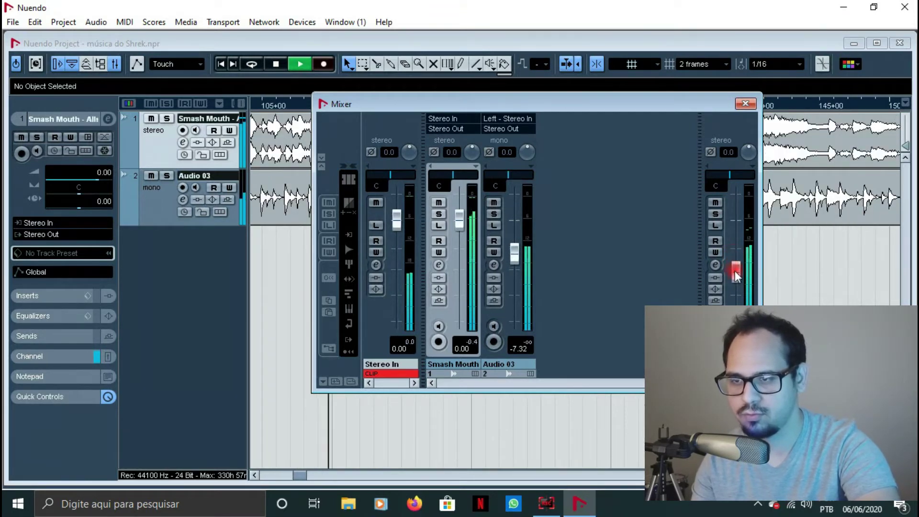
left_click(734, 247)
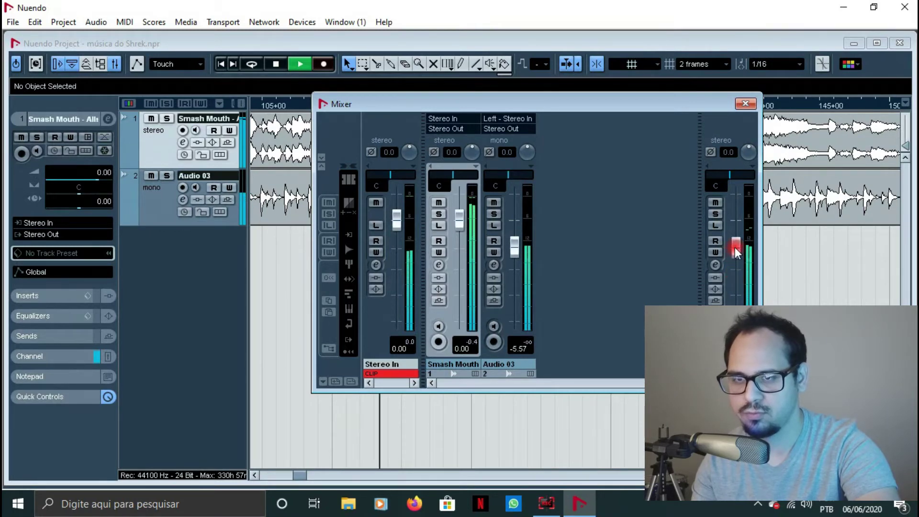
left_click(526, 248)
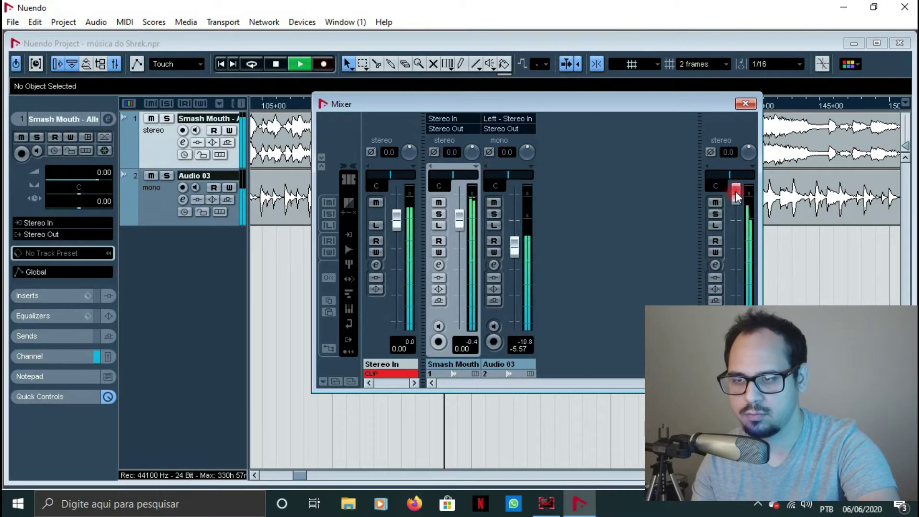
left_click(737, 243)
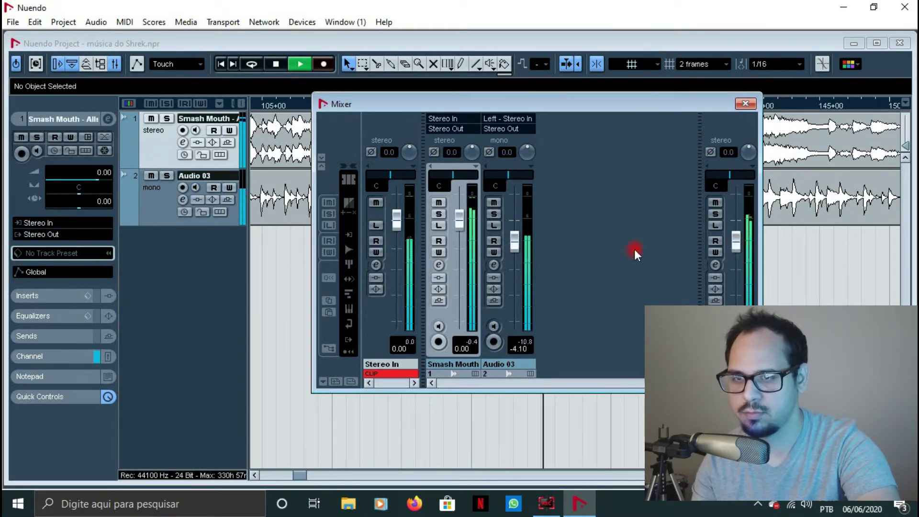
Step: Raise the Audio 03 channel's volume to 6.02, lower the master output fader, and close the mixer and stop playback
left_click(513, 188)
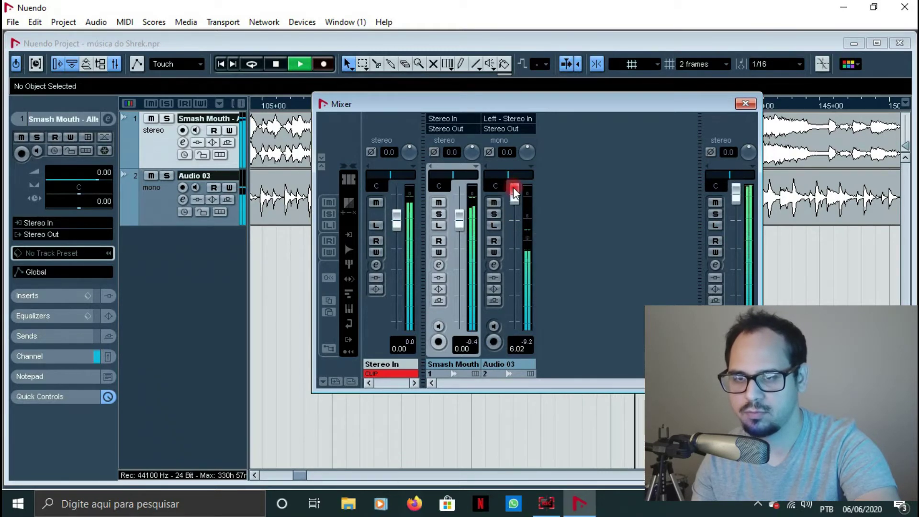
left_click_drag(738, 200, 735, 252)
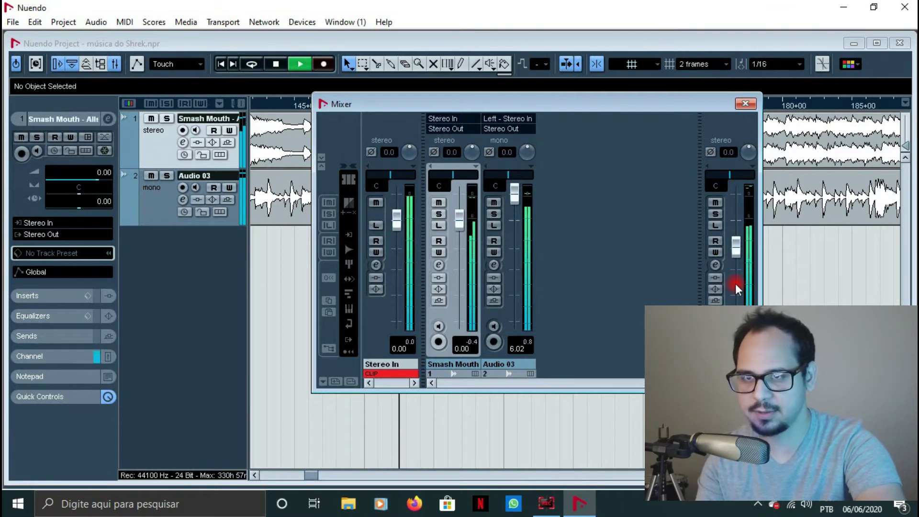
left_click(743, 113)
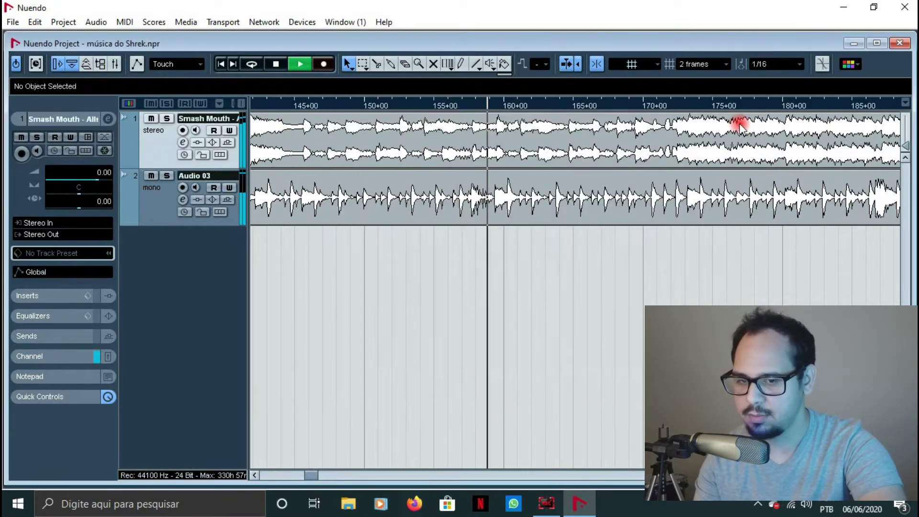
key("space")
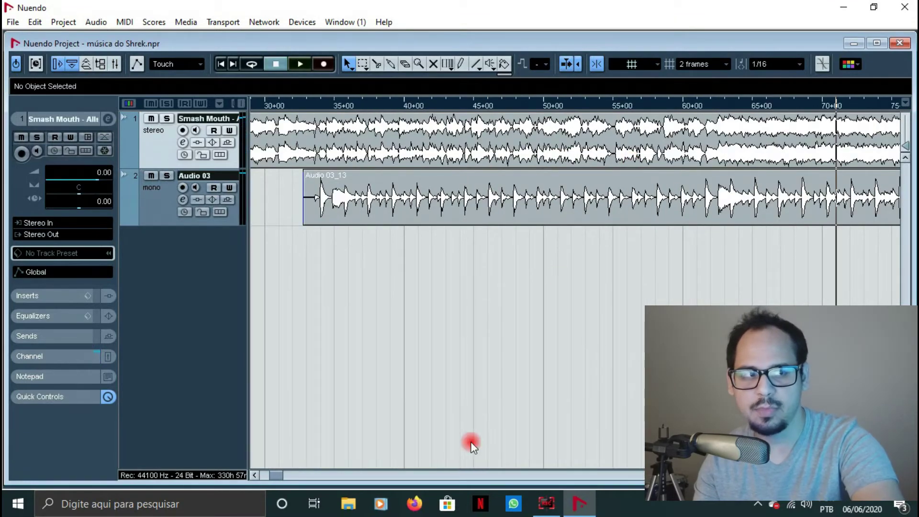
Step: Set the left locator at the Smash Mouth event's start, about 5+00, and the right locator at about 52+00
left_click_drag(273, 474, 252, 477)
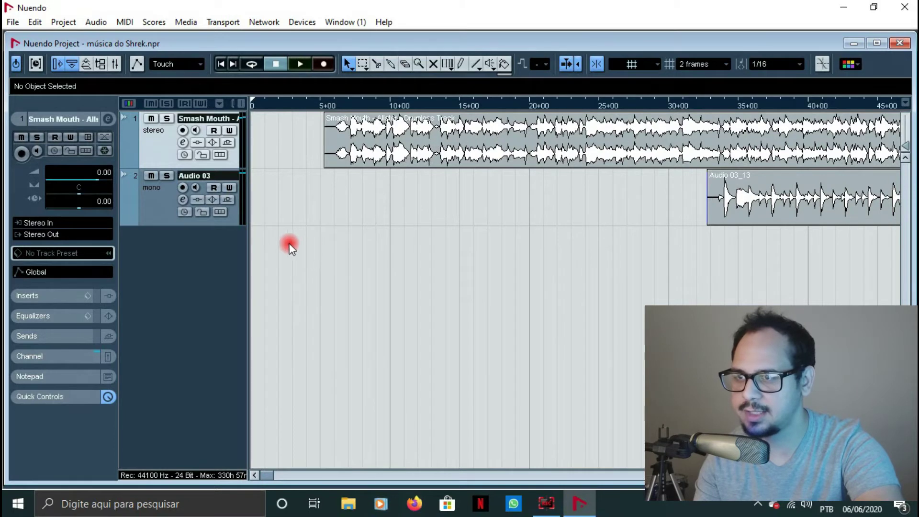
left_click(485, 103)
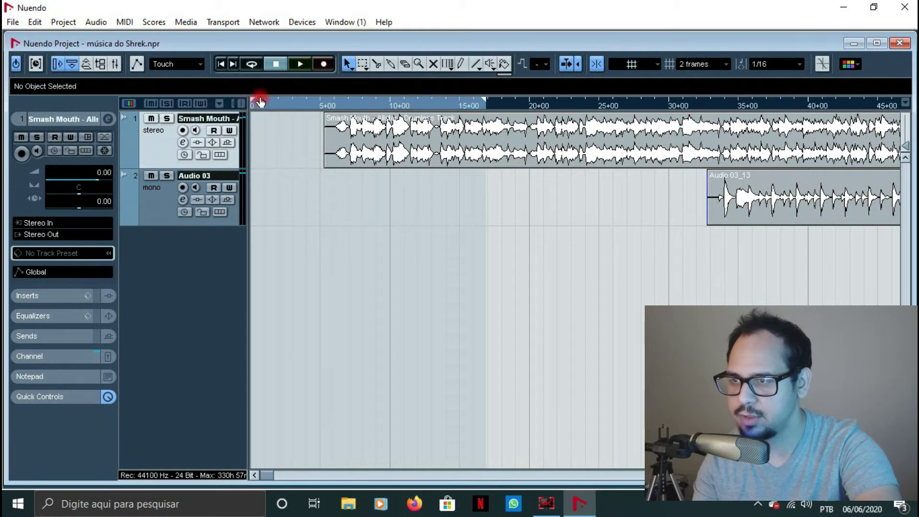
left_click(322, 107, "ctrl")
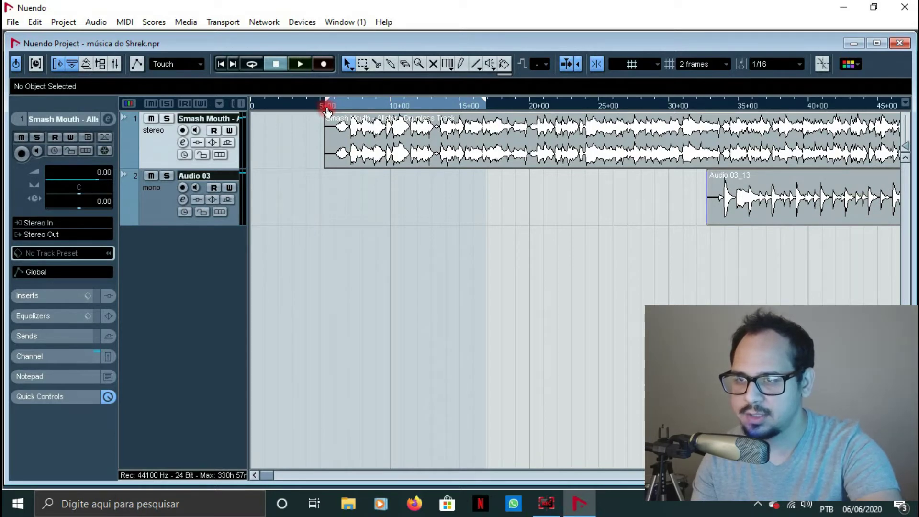
left_click(327, 109)
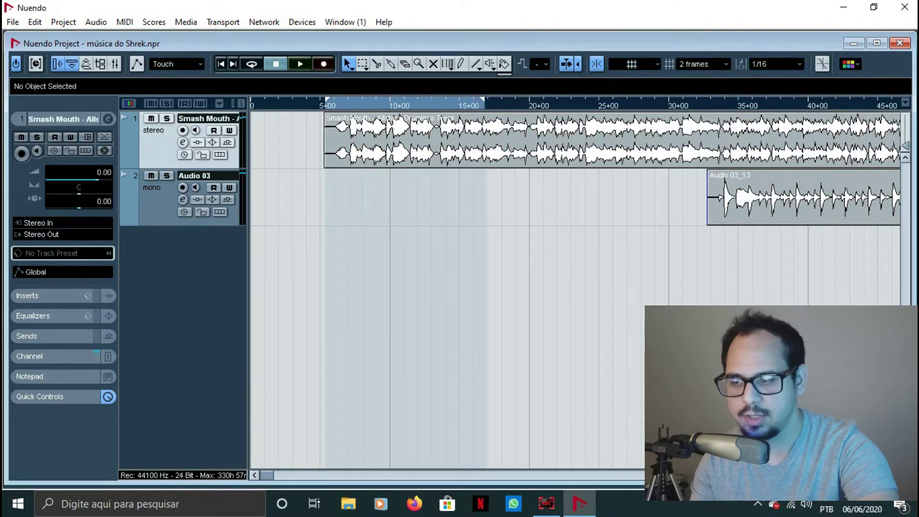
scroll(901, 187, "right", 2)
scroll(901, 115, "right", 1)
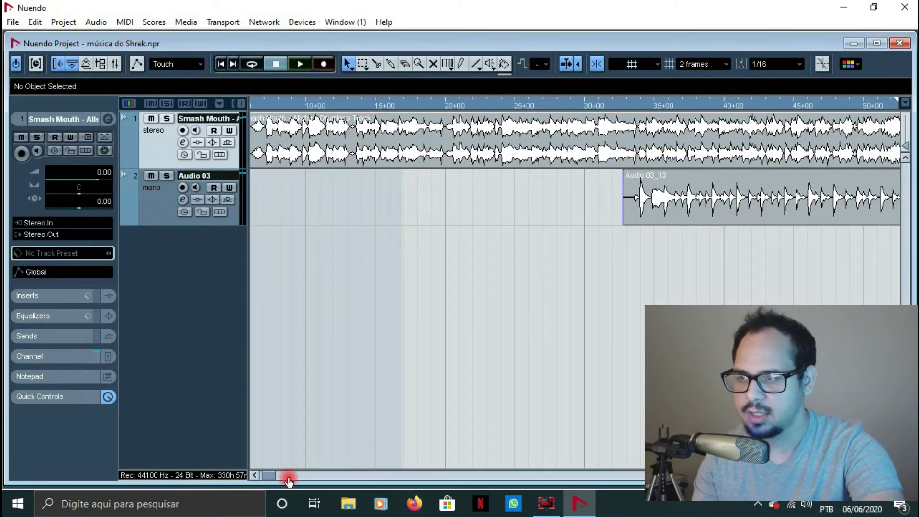
left_click_drag(269, 477, 265, 473)
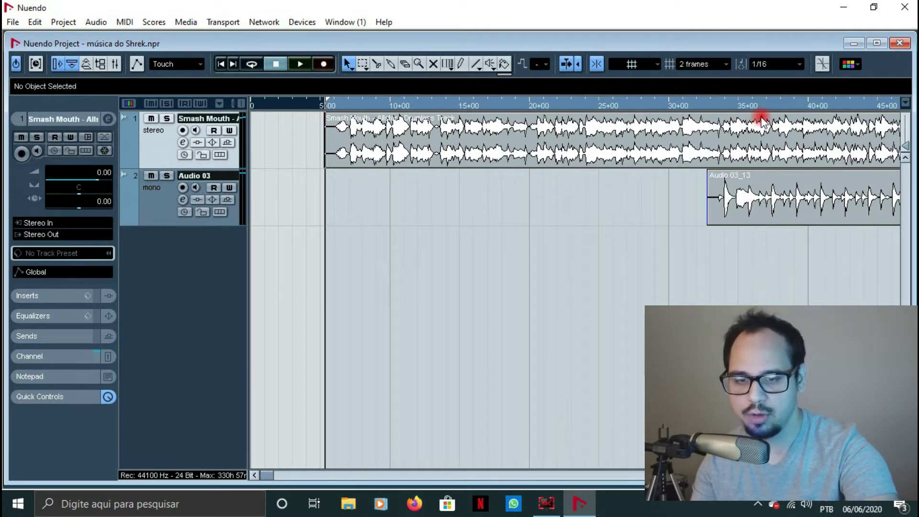
Step: Maximize the project window and extend the right locator to the end of the Smash Mouth event
left_click(876, 43)
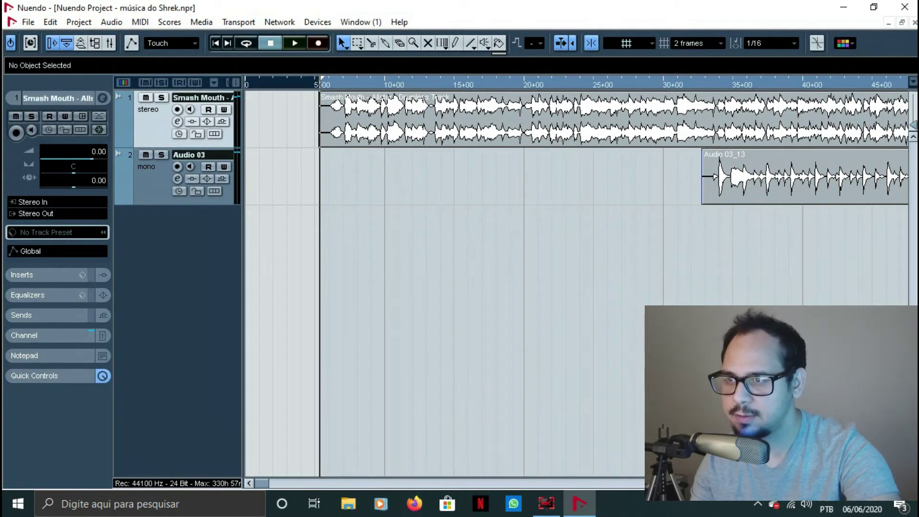
key("shift+f")
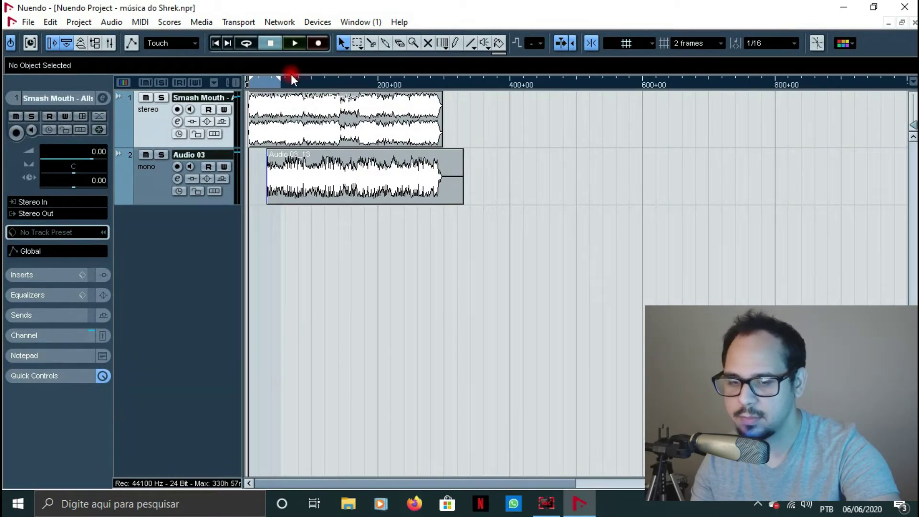
left_click_drag(279, 82, 442, 81)
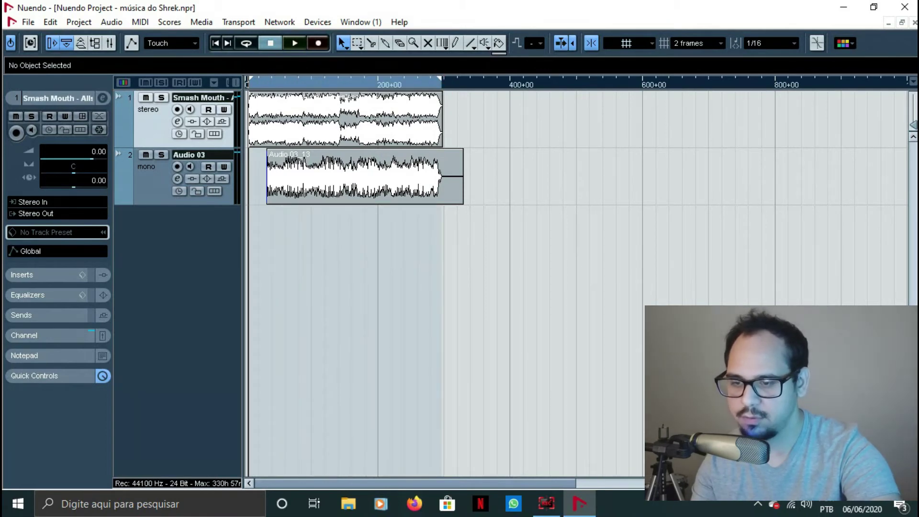
Step: Place the project cursor at about 275+00, shortly before the end of the Smash Mouth event
key("h")
key("h")
key("h")
key("h")
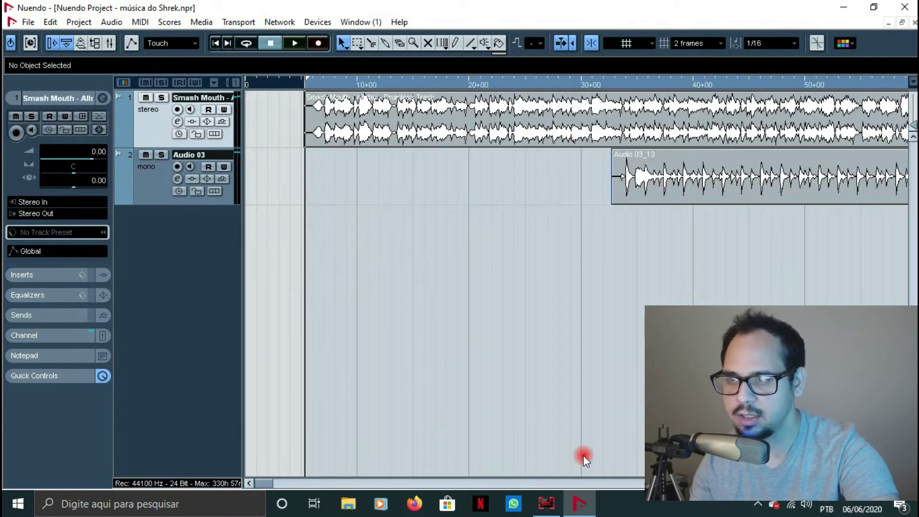
left_click_drag(467, 479, 591, 479)
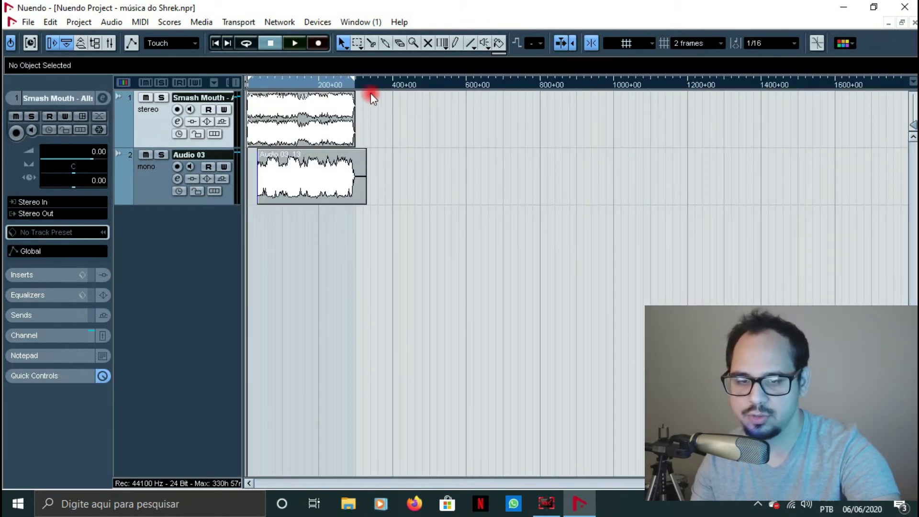
left_click(347, 84)
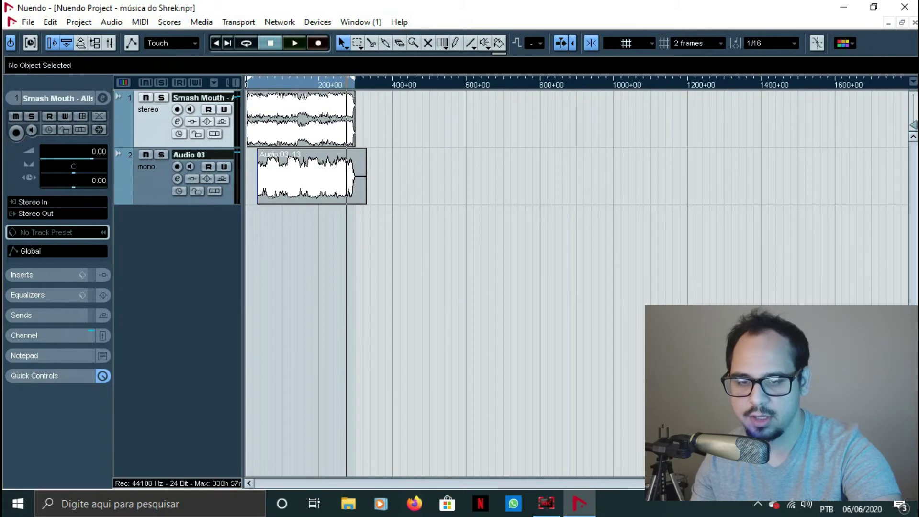
Step: Examine the endings of the Smash Mouth and Audio 03 waveforms around the project cursor at several magnifications
key("h")
key("h")
key("h")
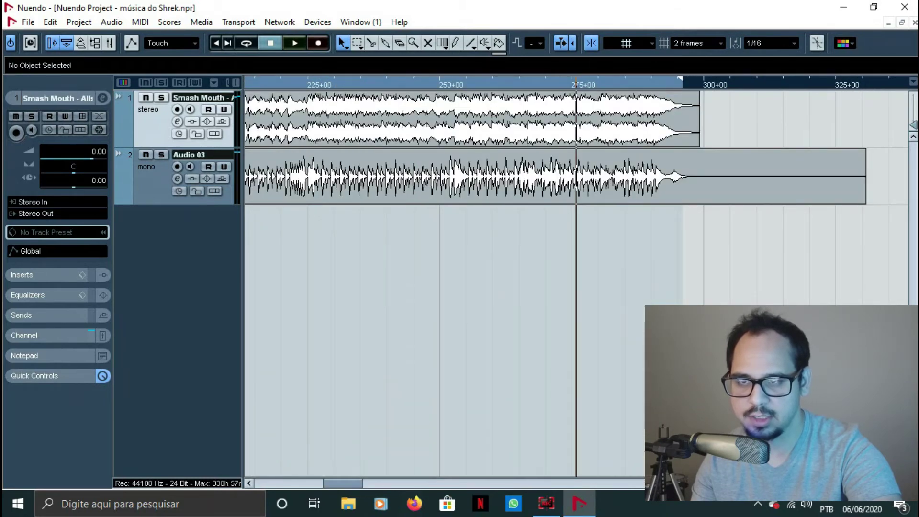
key("h")
key("h")
key("h")
key("h")
key("h")
key("g")
key("g")
key("g")
key("g")
key("g")
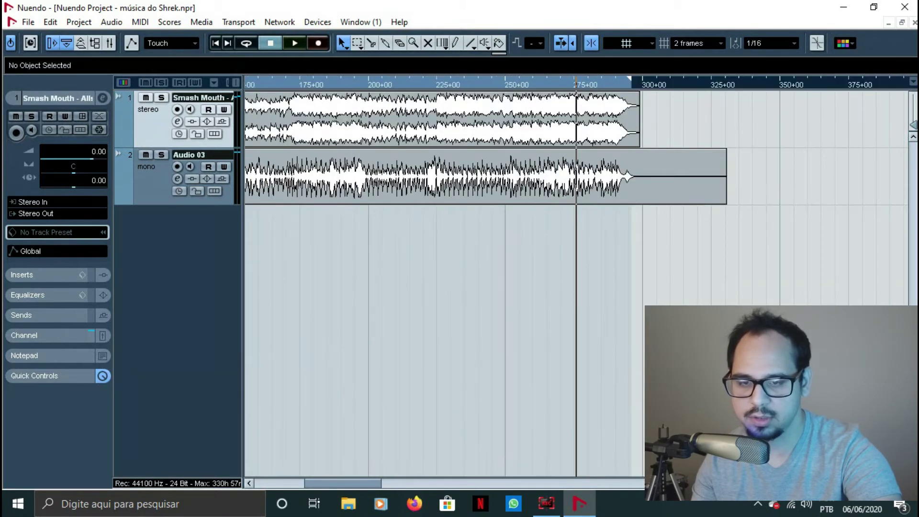
key("h")
key("h")
key("h")
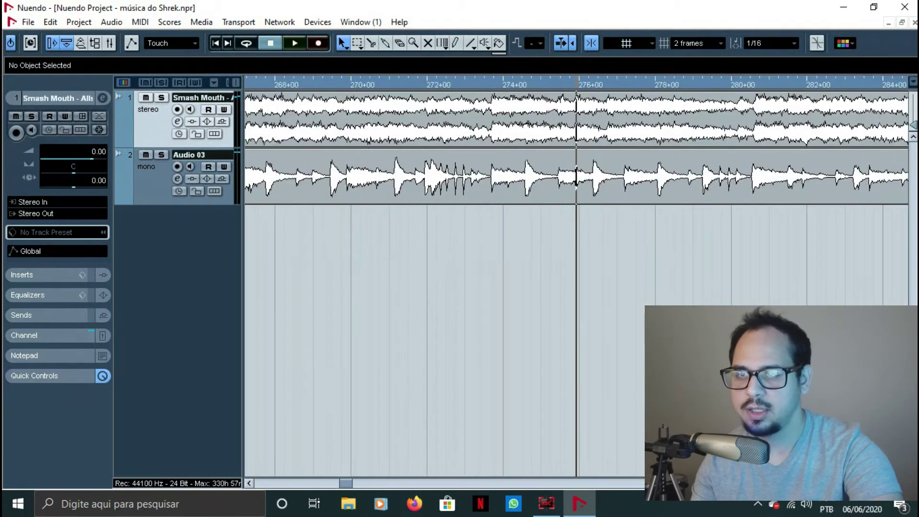
key("g")
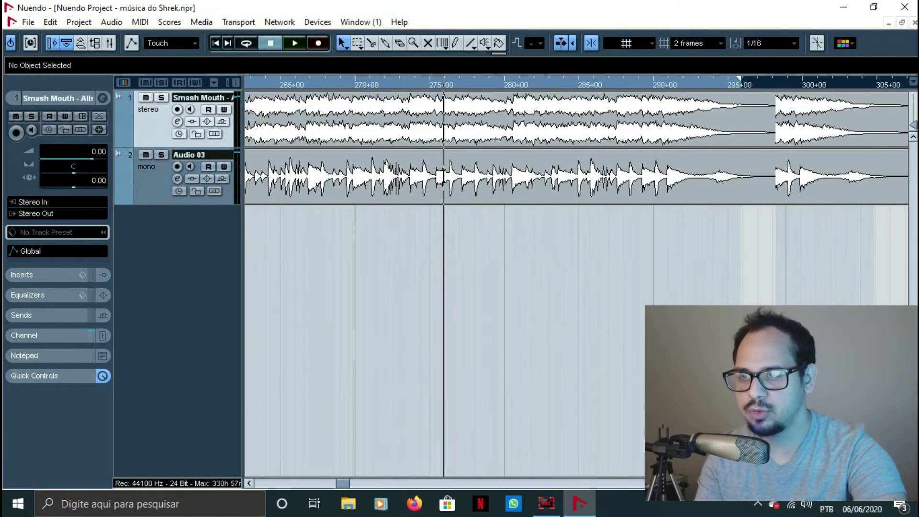
Step: Play the song's ending from about 288+00, stop, and place the project cursor at about 298+08, just before the Smash Mouth event's end
left_click(722, 213)
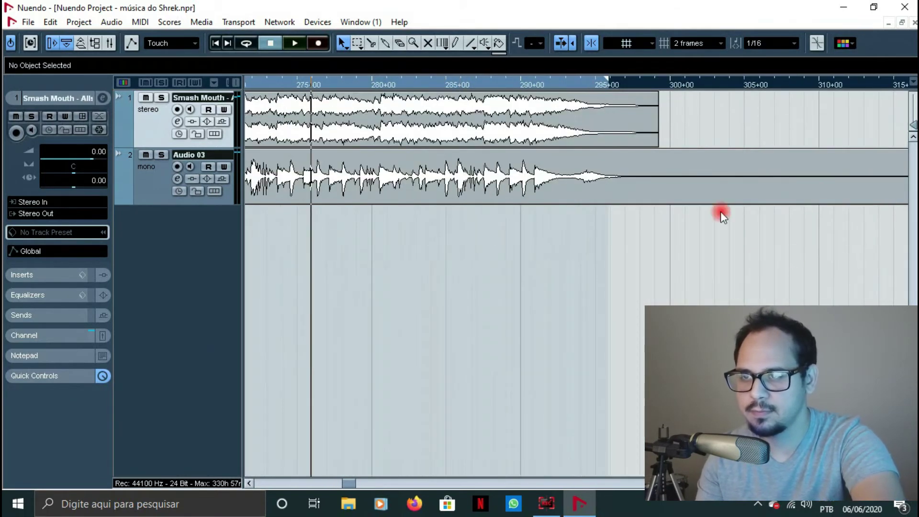
left_click(496, 82)
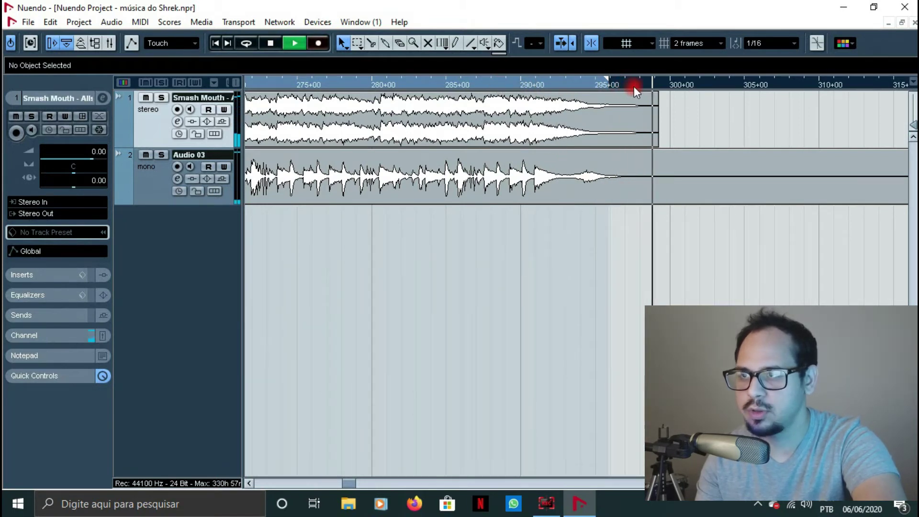
key("space")
left_click(646, 84)
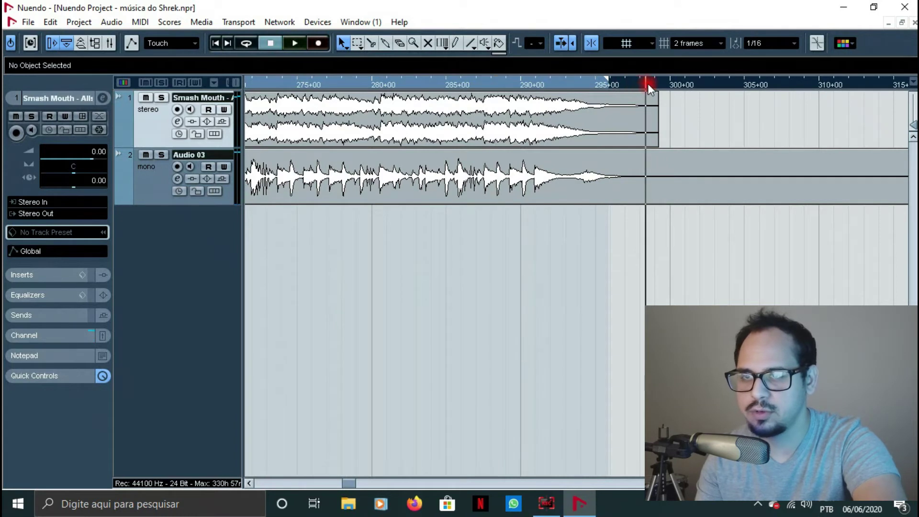
Step: Select all events and split both the Smash Mouth and Audio 03 events at 298+08
left_click(373, 45)
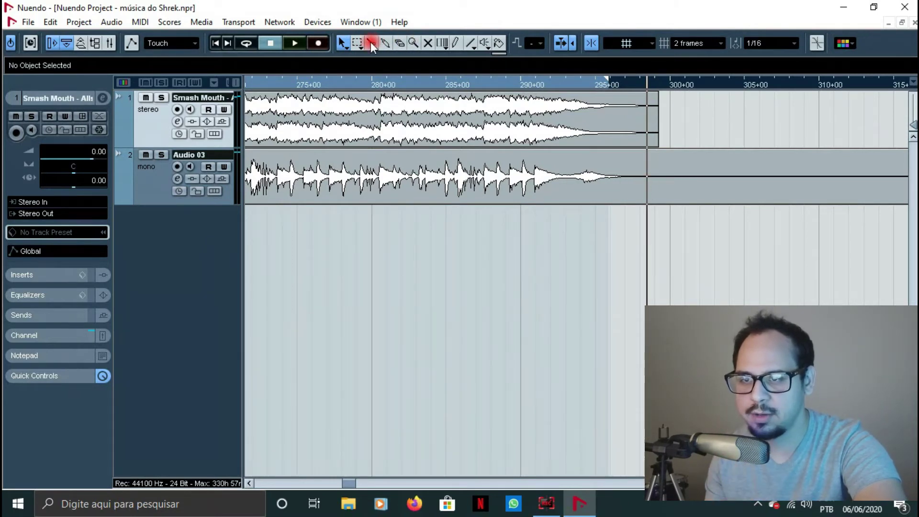
key("ctrl+a")
key("3")
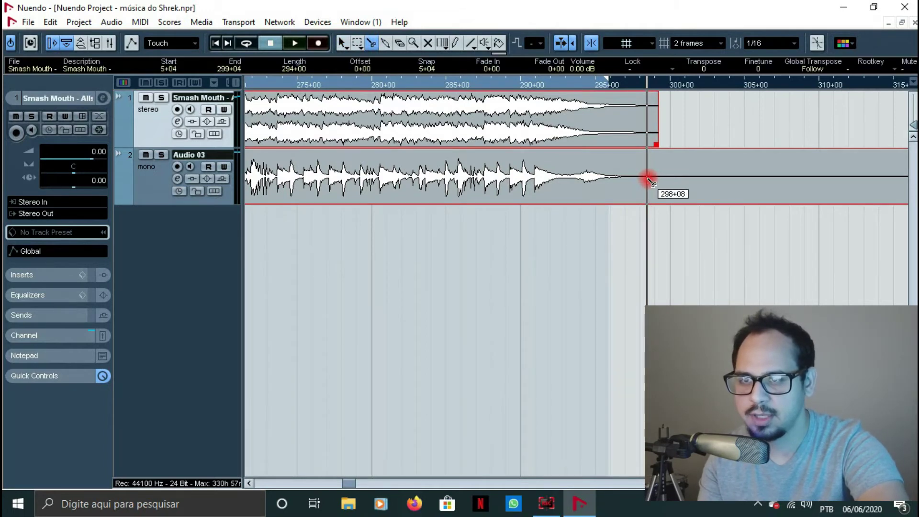
left_click(649, 180)
Step: Delete the leftover pieces of both tracks that follow the split at 298+08
left_click(342, 43)
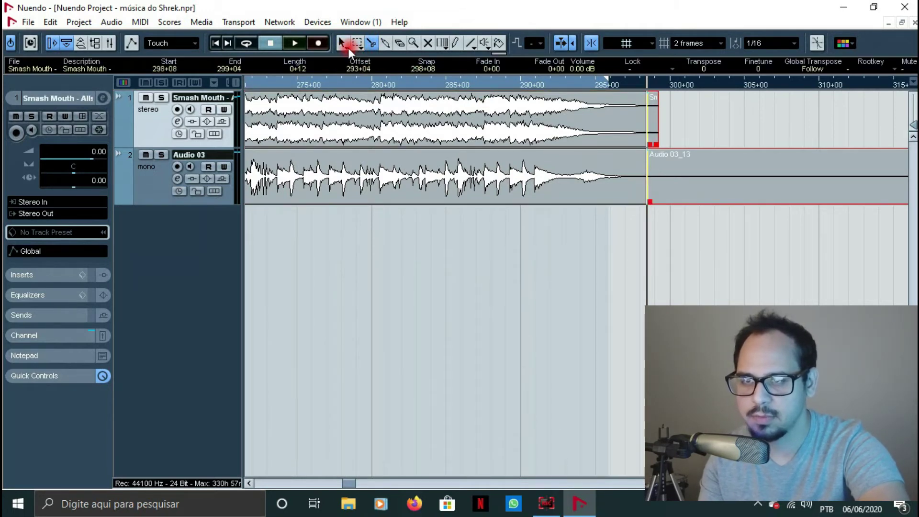
left_click(702, 99)
left_click(663, 126)
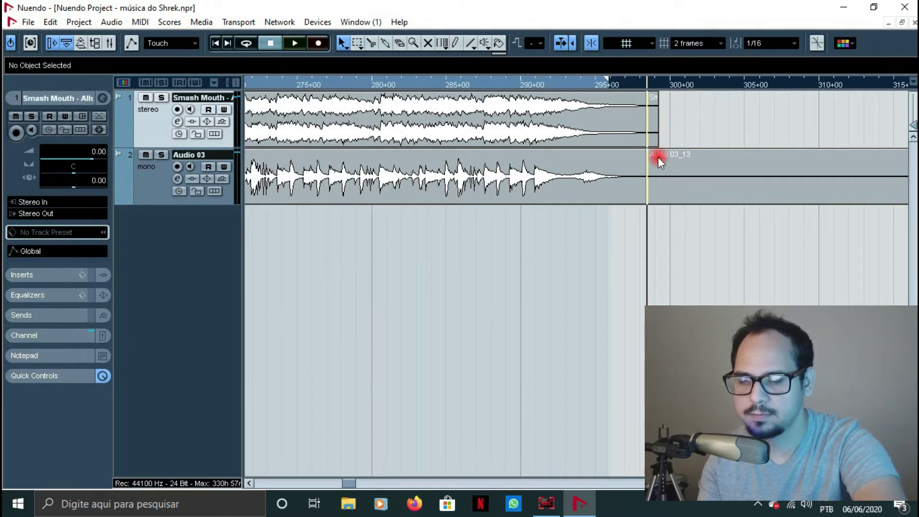
left_click_drag(703, 99, 657, 170)
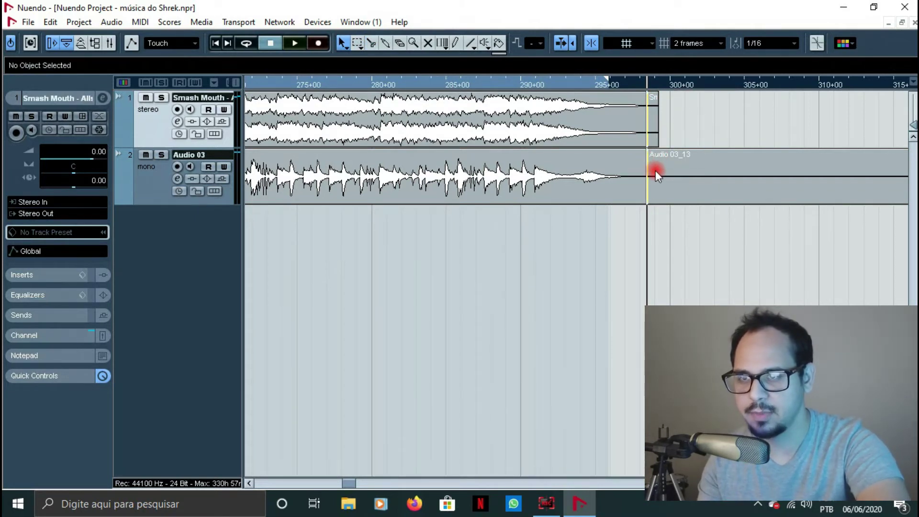
key("Delete")
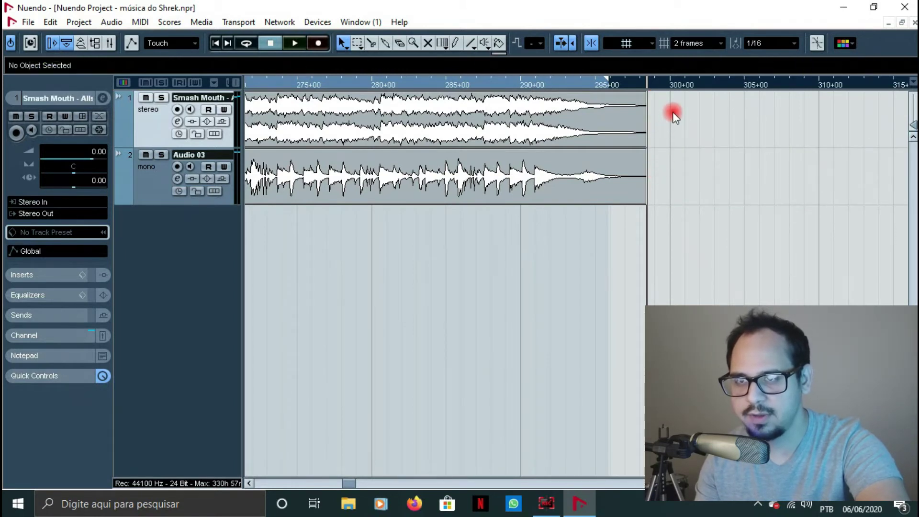
Step: Give both events a fade-out of 11+00 and play the ending from about 283+00 to hear it
left_click(620, 190)
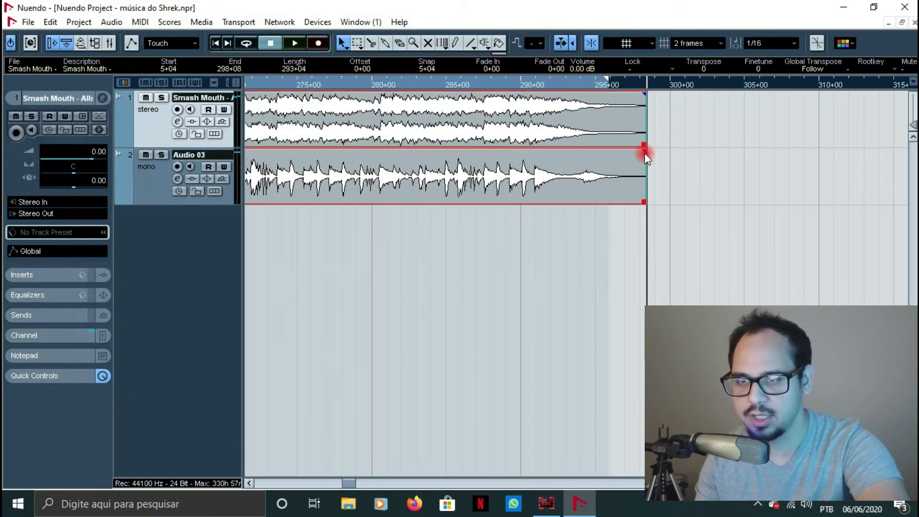
left_click_drag(645, 151, 645, 151)
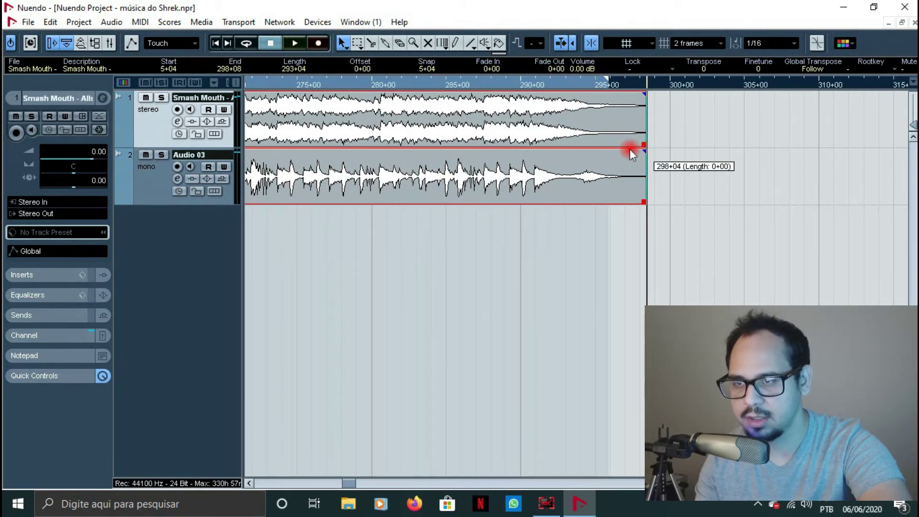
left_click_drag(605, 148, 479, 151)
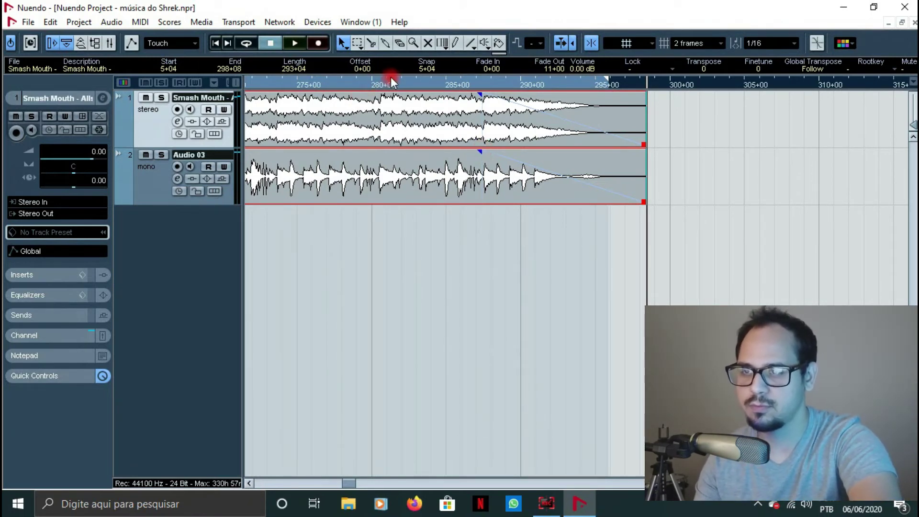
left_click(419, 81)
key("space")
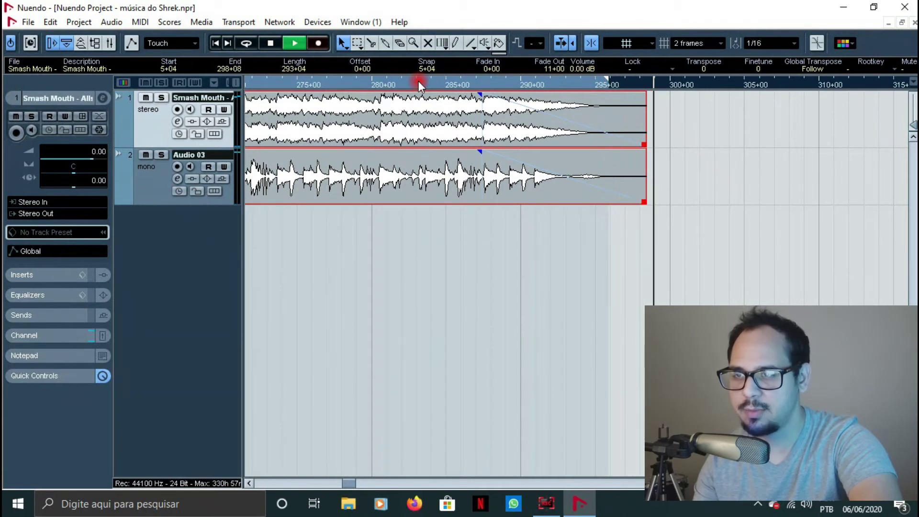
key("space")
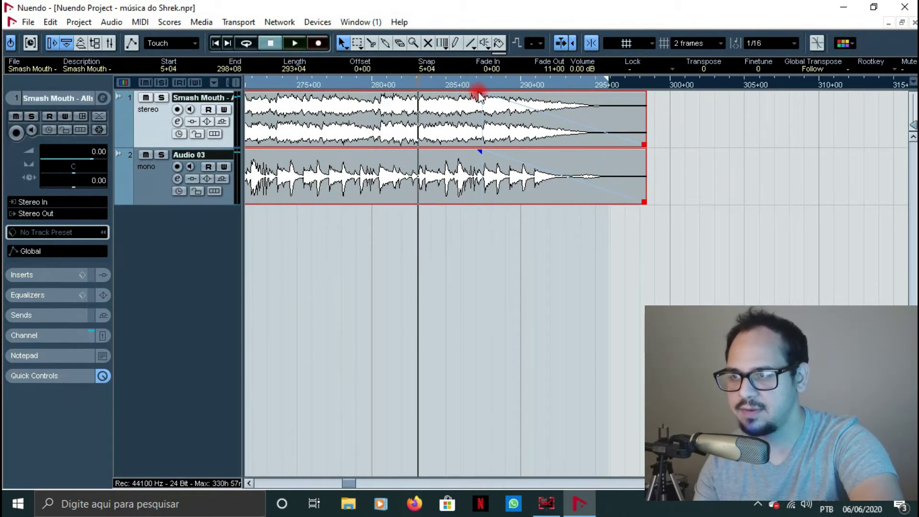
Step: Lengthen the fade-outs of both events to 24+06 and play the ending from about 273+00
left_click_drag(482, 94, 277, 82)
left_click(268, 82)
key("space")
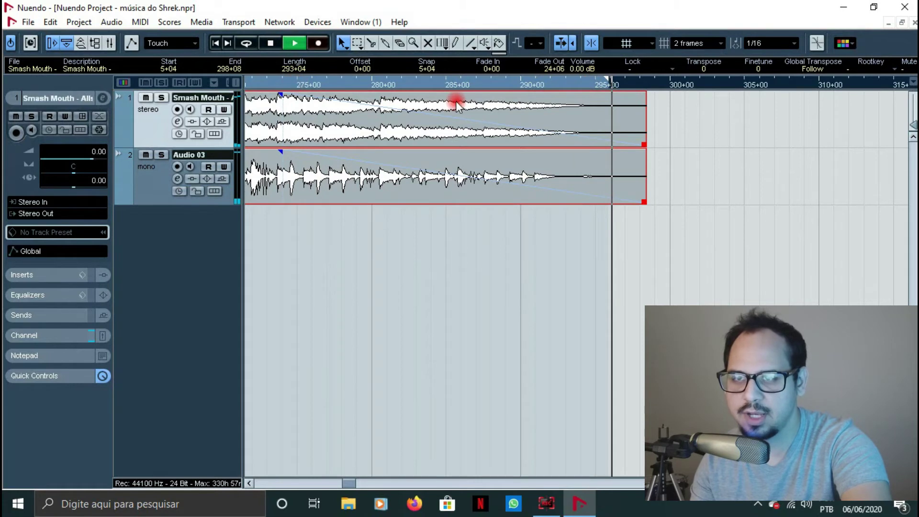
key("space")
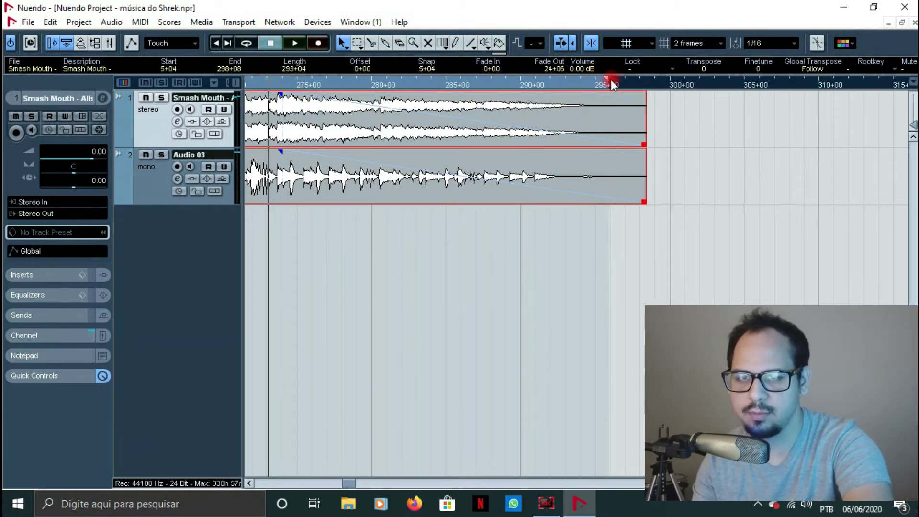
Step: Move the right locator to the end of both trimmed events at about 298+08
left_click_drag(611, 79, 647, 86)
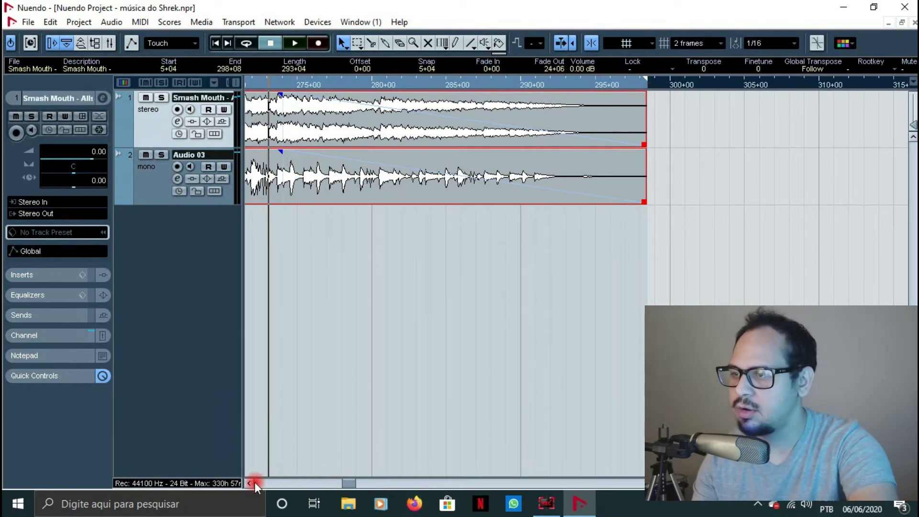
left_click_drag(255, 482, 256, 482)
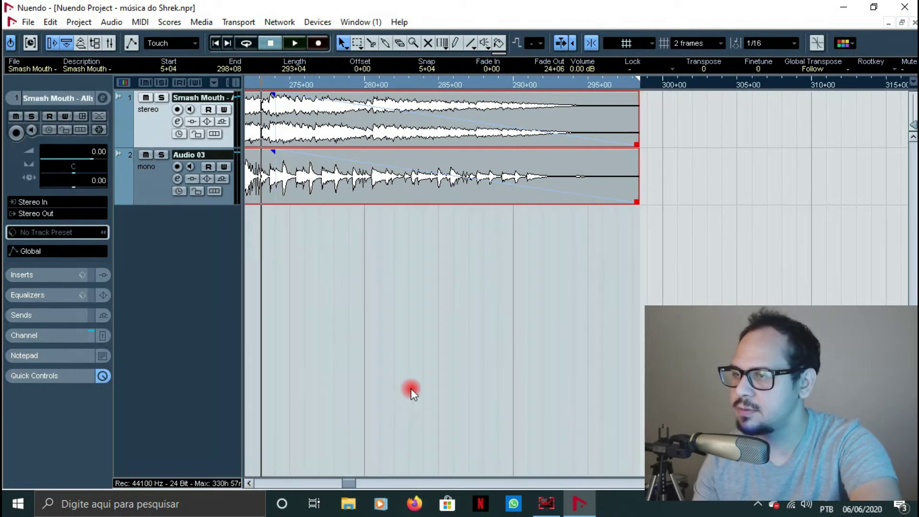
Step: Open the Audio Mixdown export and name the file "video do Shrek drum cover"
left_click(28, 23)
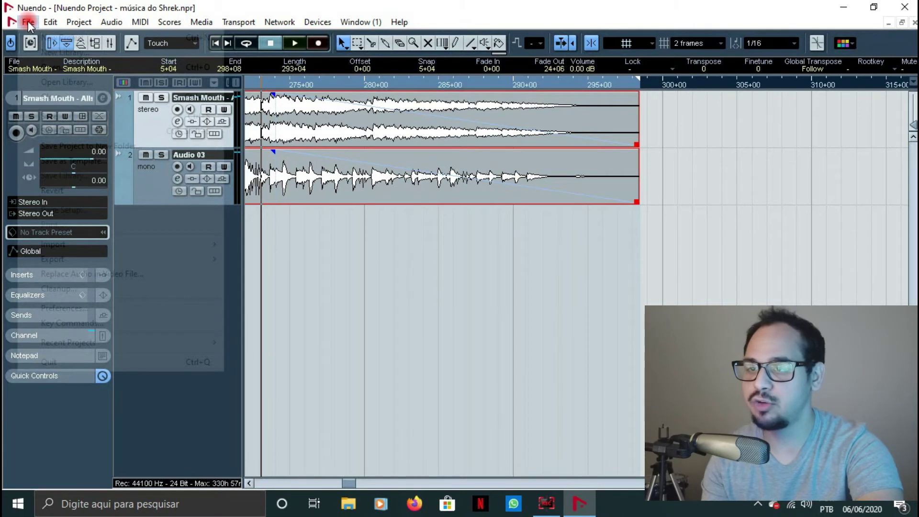
left_click(28, 22)
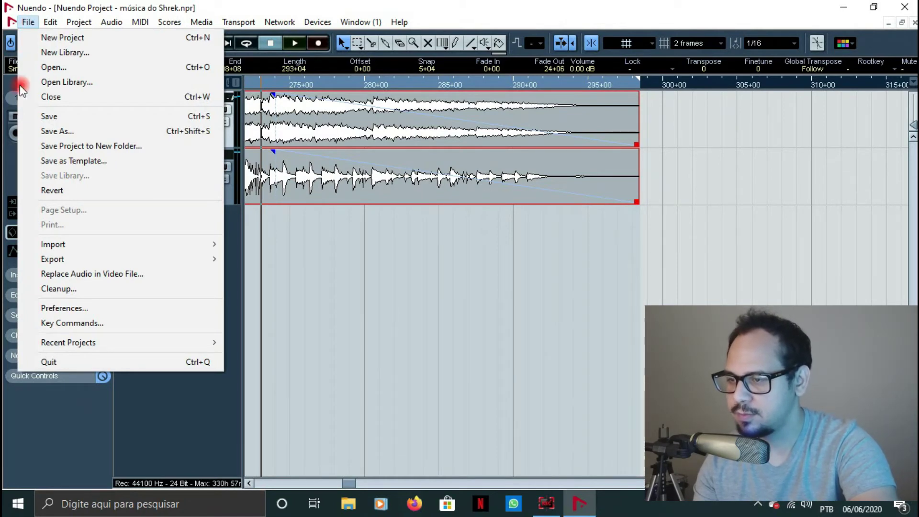
mouse_move(54, 261)
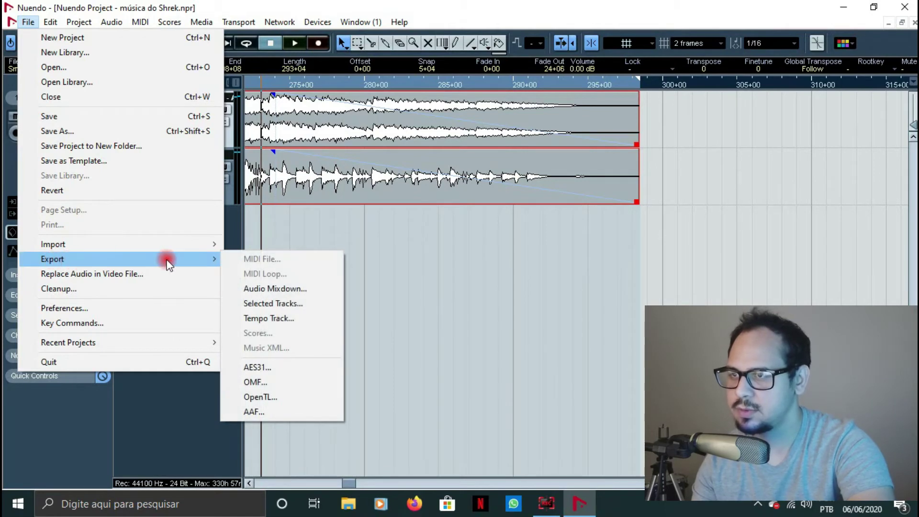
left_click(269, 289)
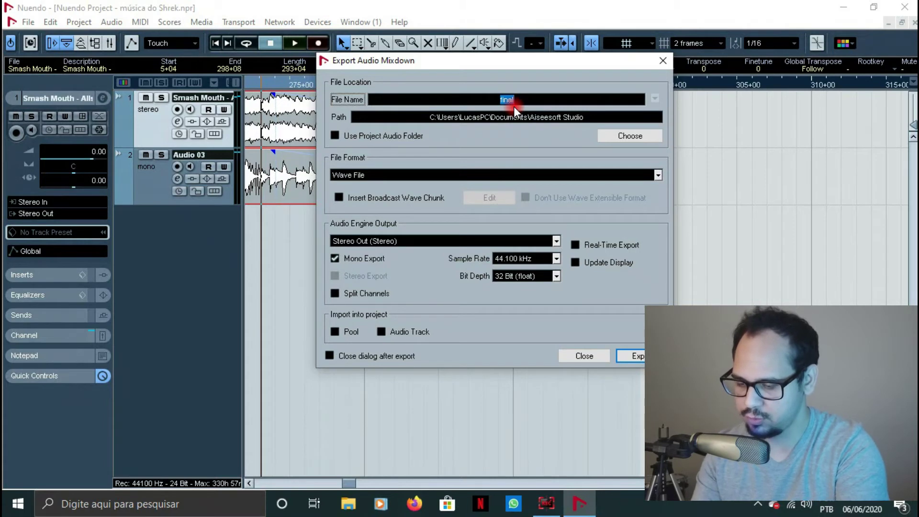
key("BackSpace")
type("video")
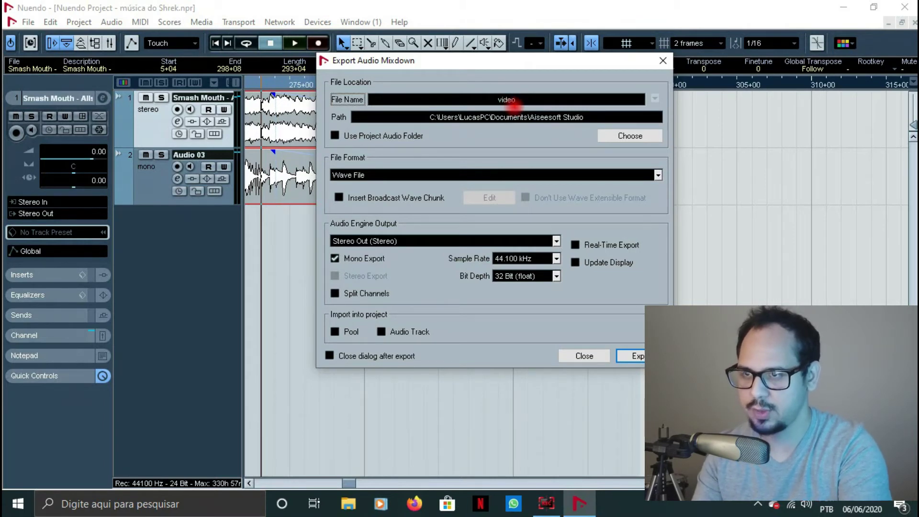
type(" do ")
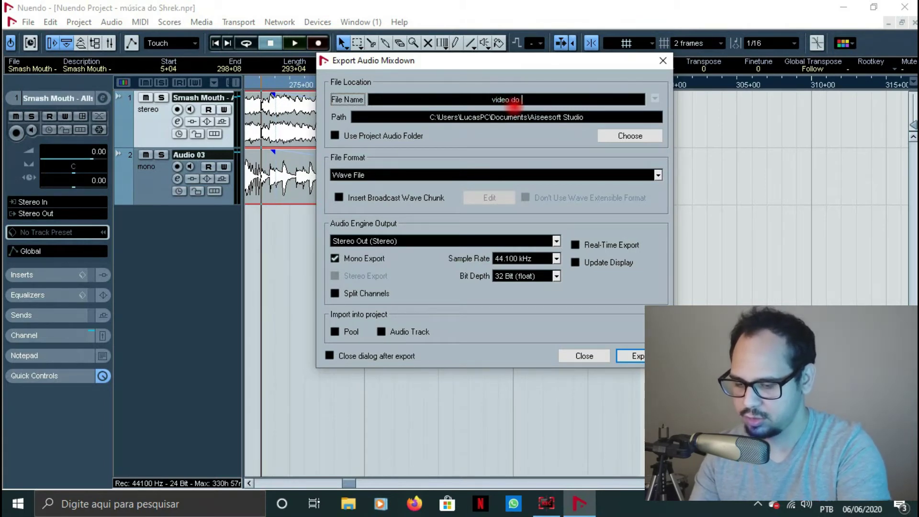
type("Sh")
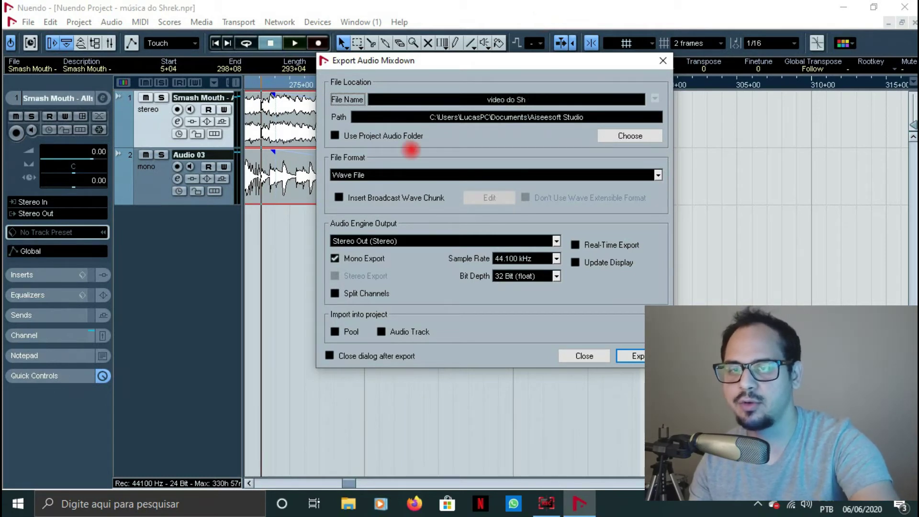
type("rek drum cover")
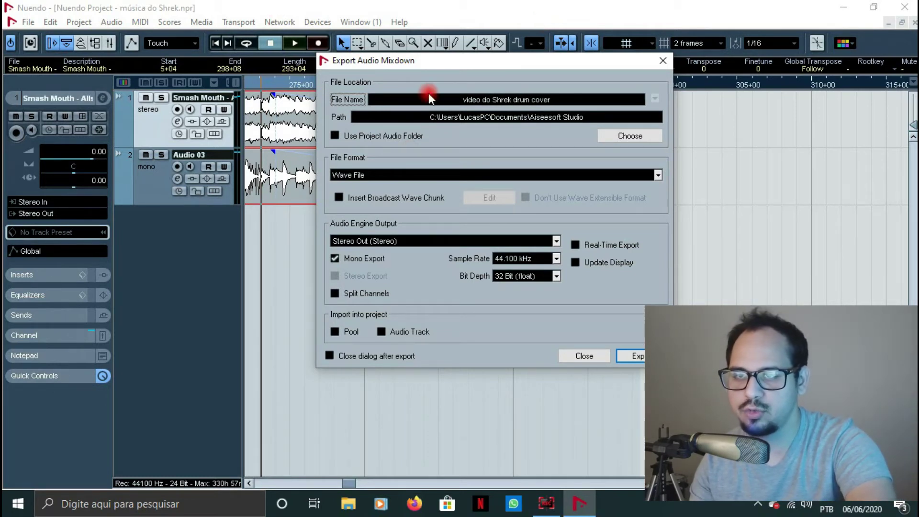
Step: Set the mixdown's save location to the "video aula" folder in the Vídeos library
left_click(624, 135)
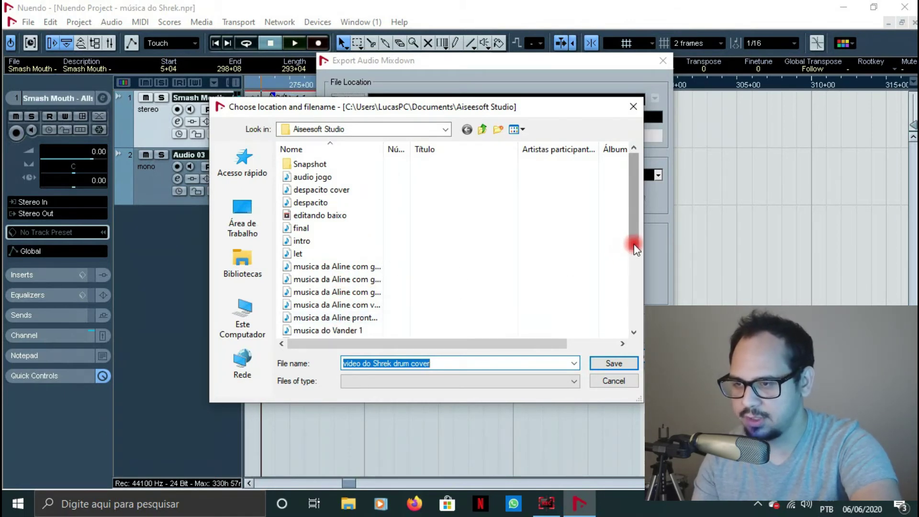
scroll(635, 276, "down", 2)
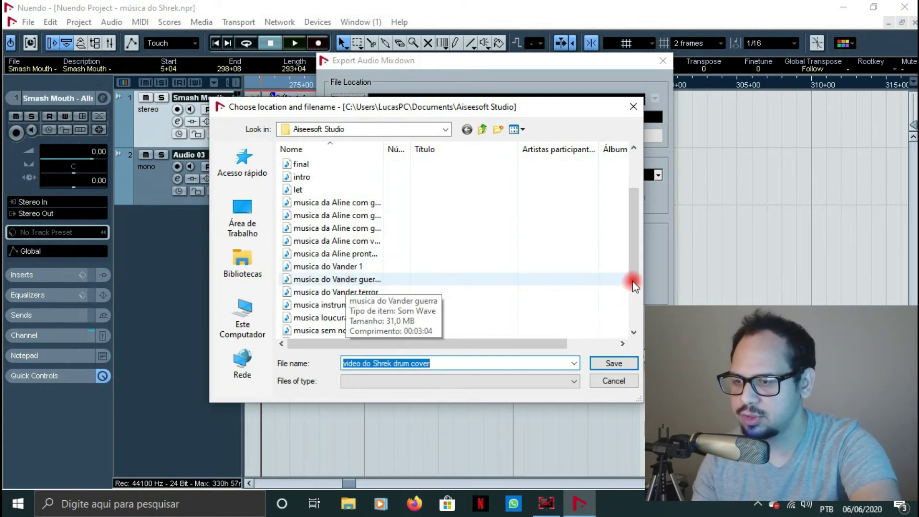
scroll(633, 314, "down", 1)
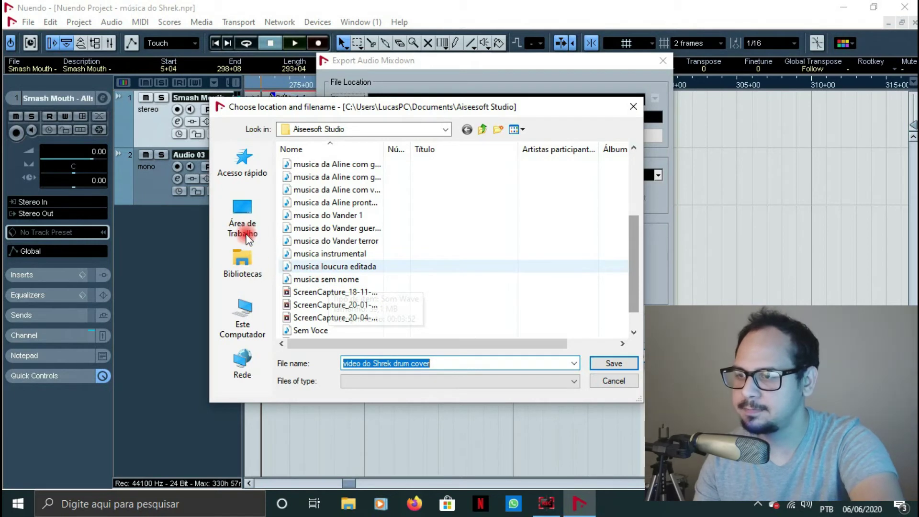
mouse_move(246, 263)
left_mouse_down()
mouse_move(246, 281)
mouse_move(332, 265)
mouse_move(341, 272)
left_mouse_up()
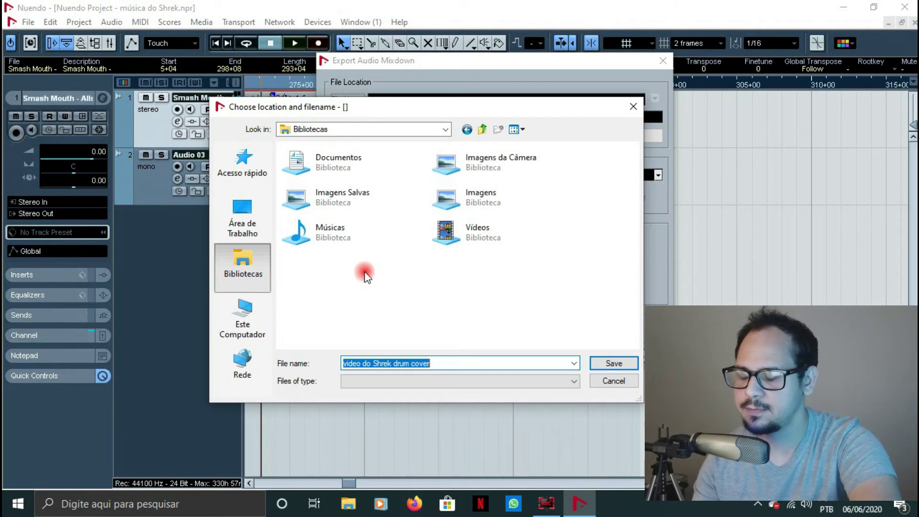
left_click(480, 239)
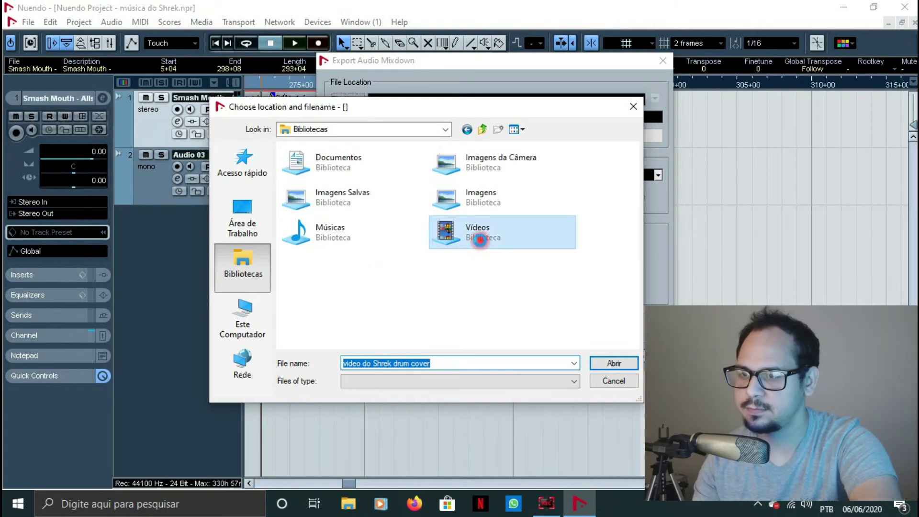
double_click(481, 239)
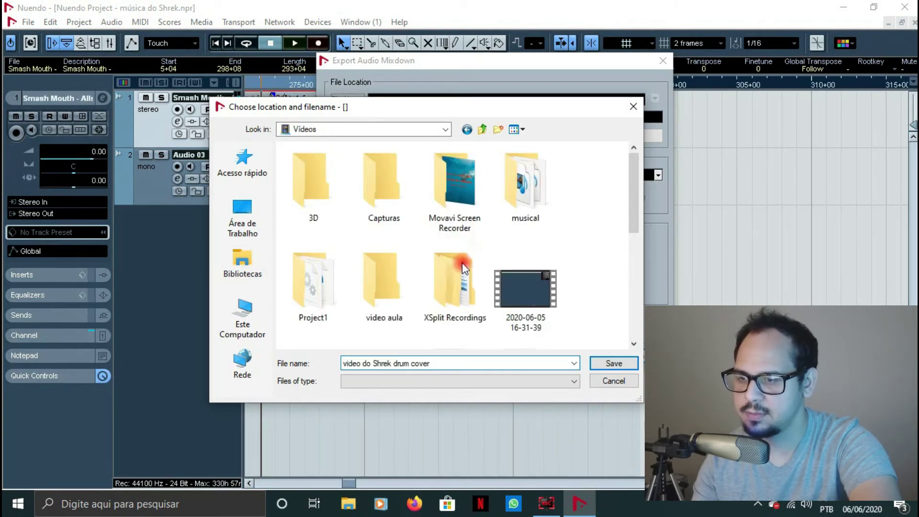
left_click(388, 293)
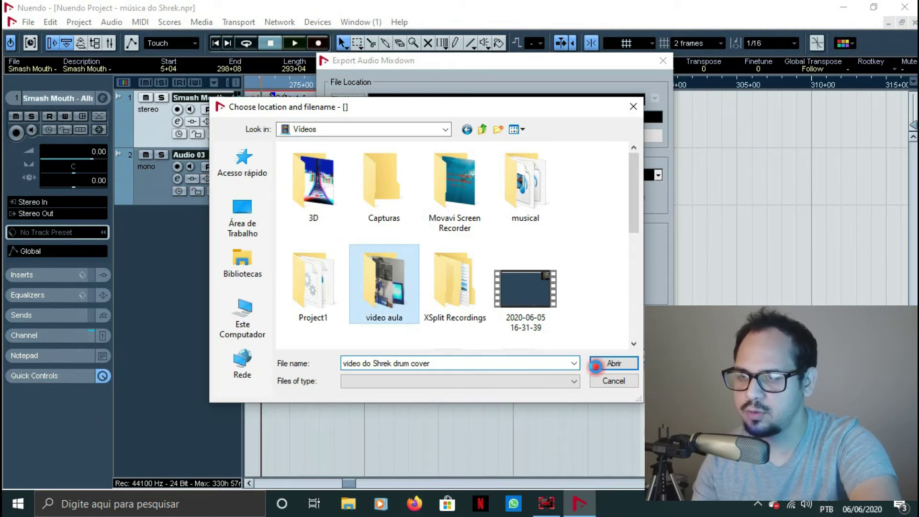
left_click(603, 367)
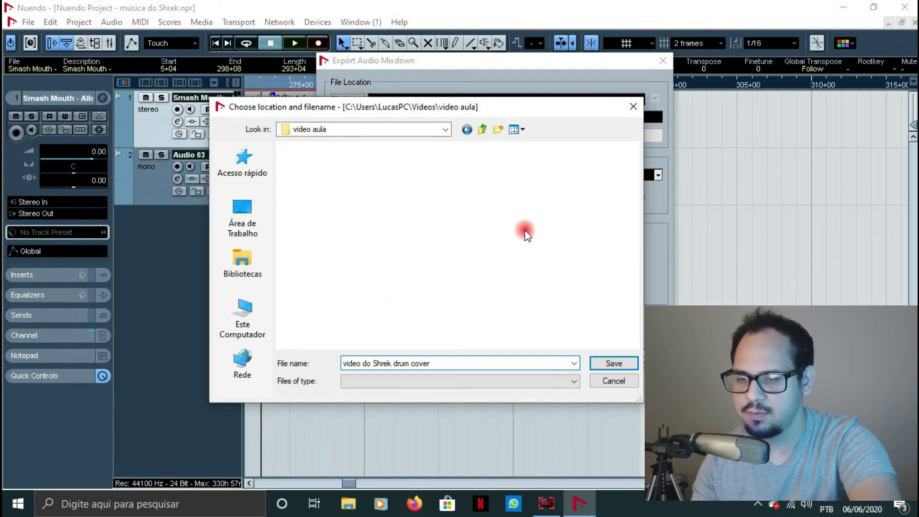
left_click(613, 361)
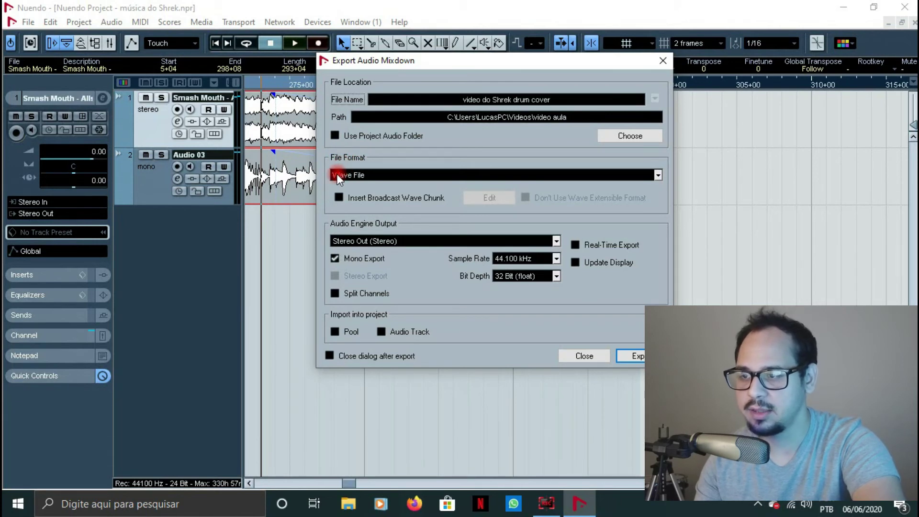
Step: Choose Wave File as the mixdown's file format and start the export
left_click(654, 174)
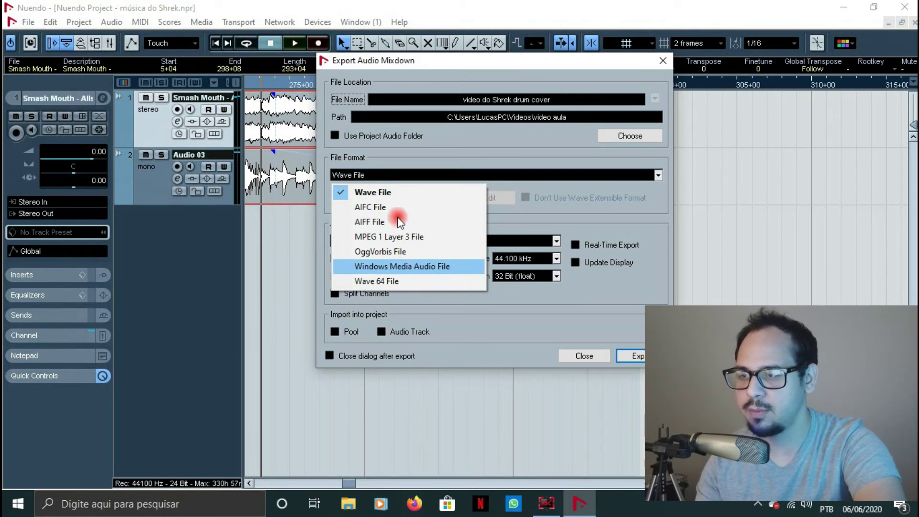
left_click(374, 192)
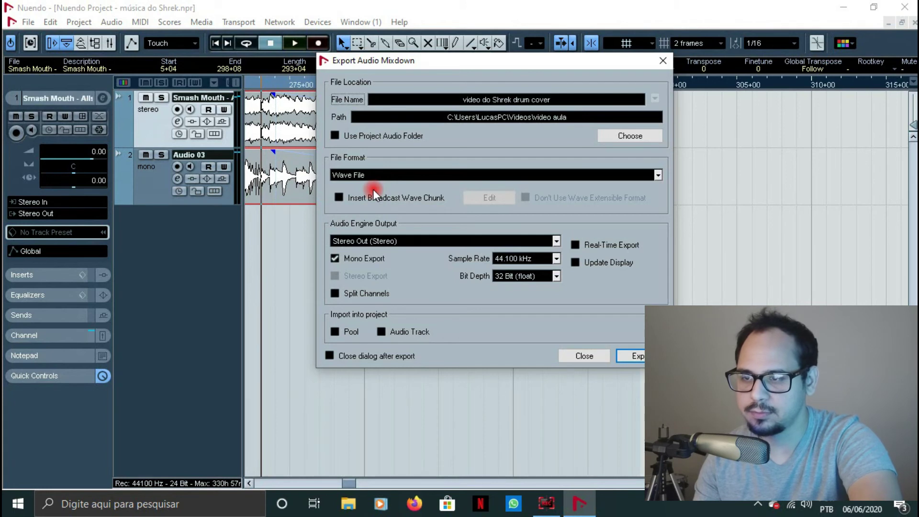
left_click(634, 356)
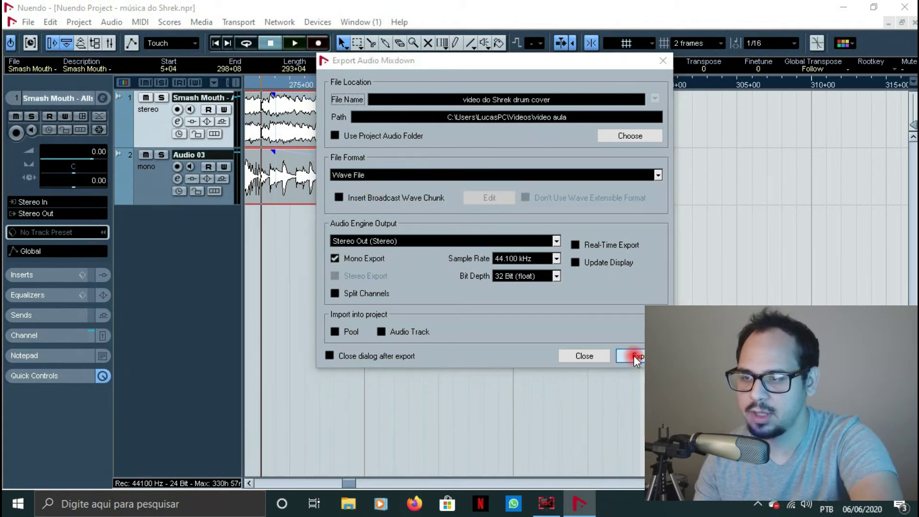